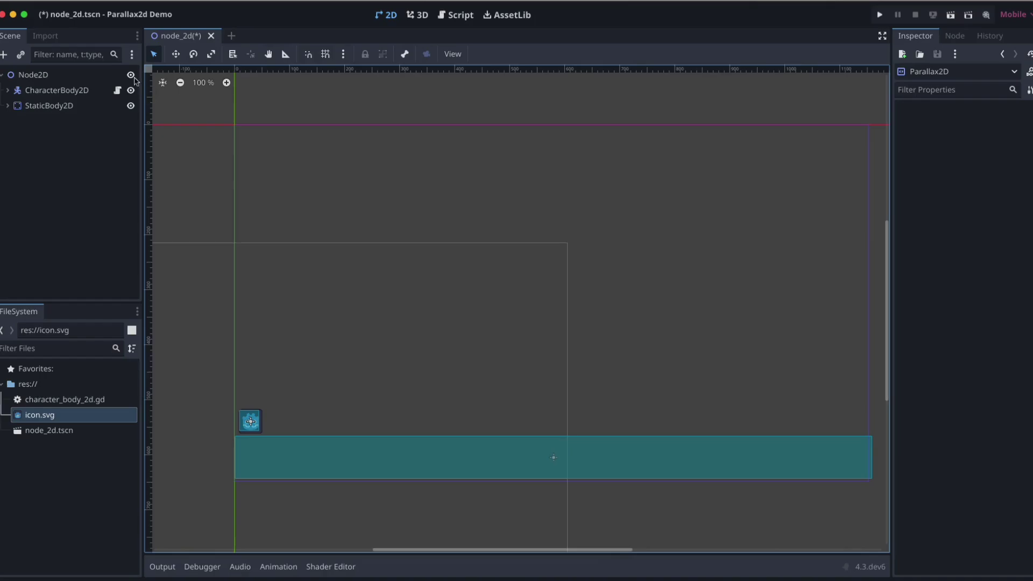
Step: Add a ParallaxBackground node to the scene under the root Node2D
click(3, 54)
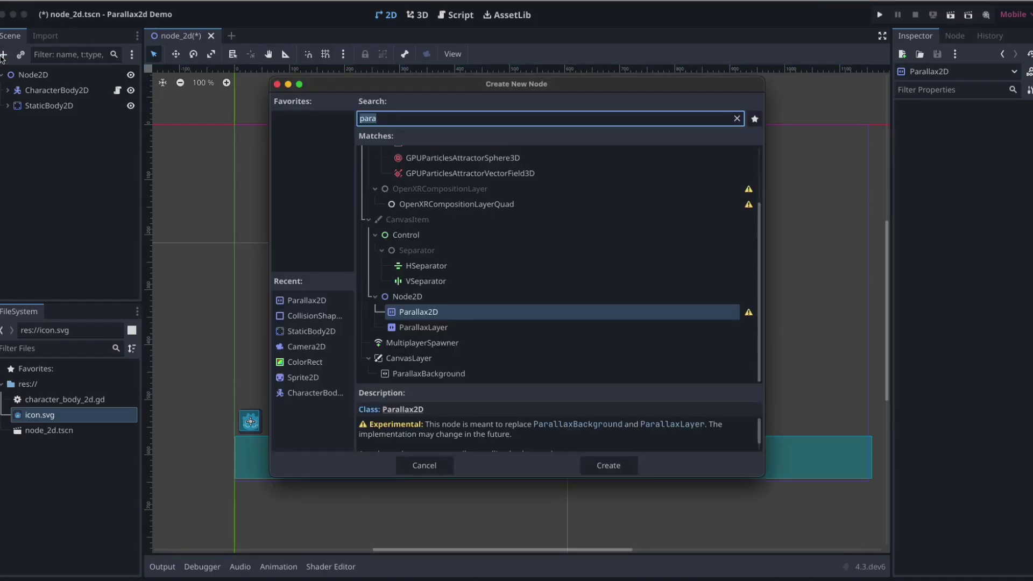
text(par)
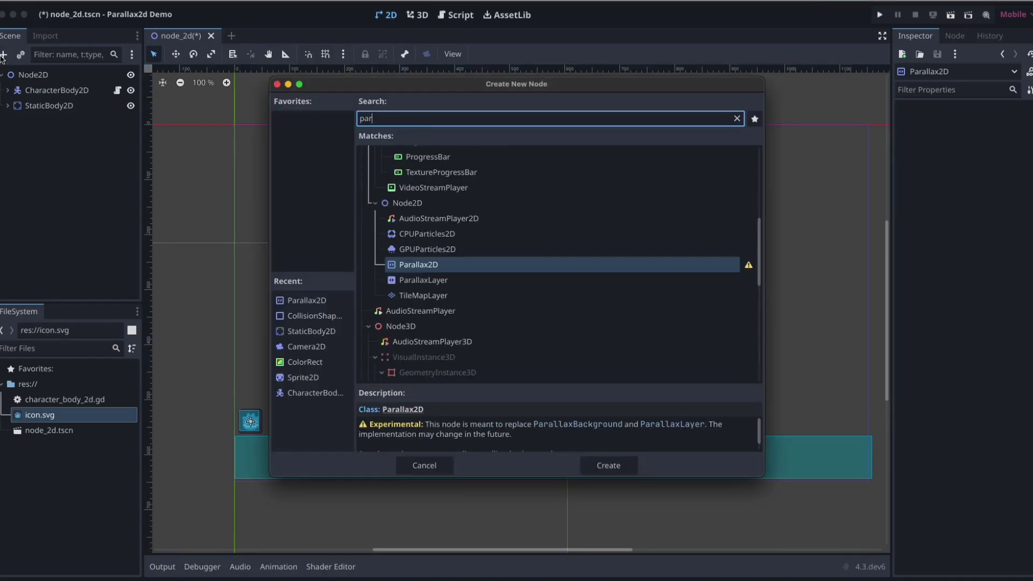
text(a)
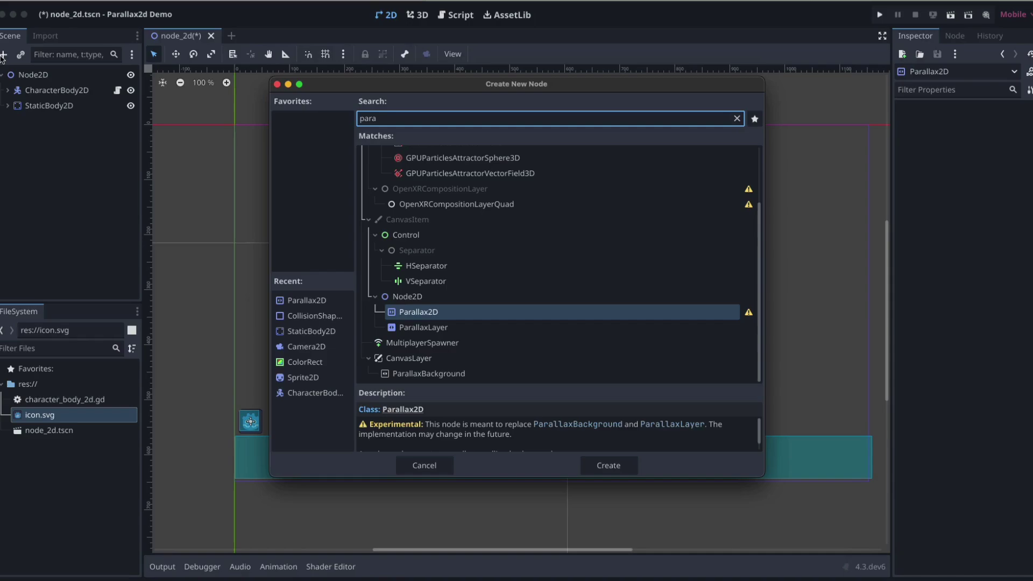
key(Down)
key(Down)
key(Down)
key(Down)
key(Return)
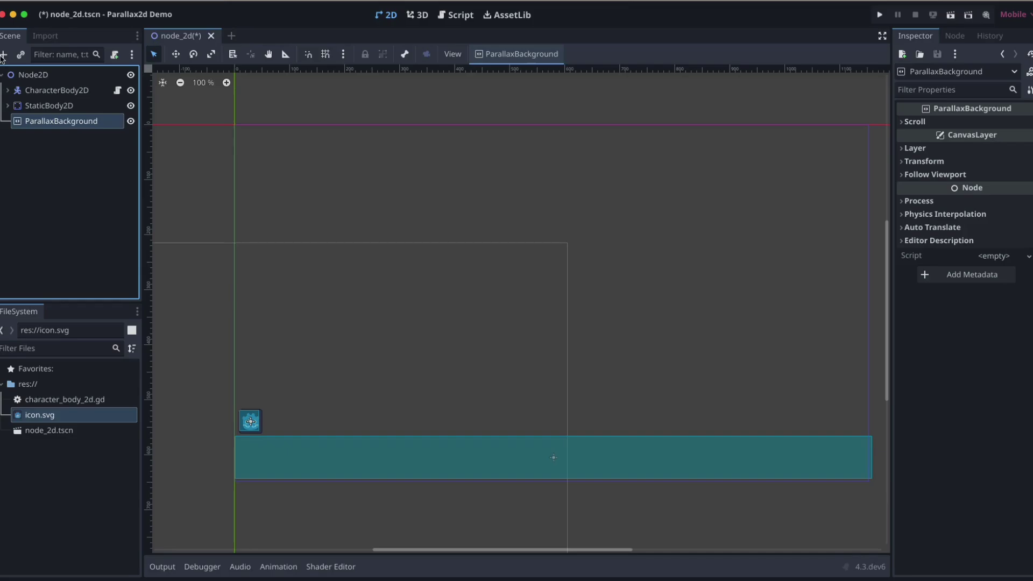
Step: Delete the ParallaxBackground node from the scene
right_click(84, 123)
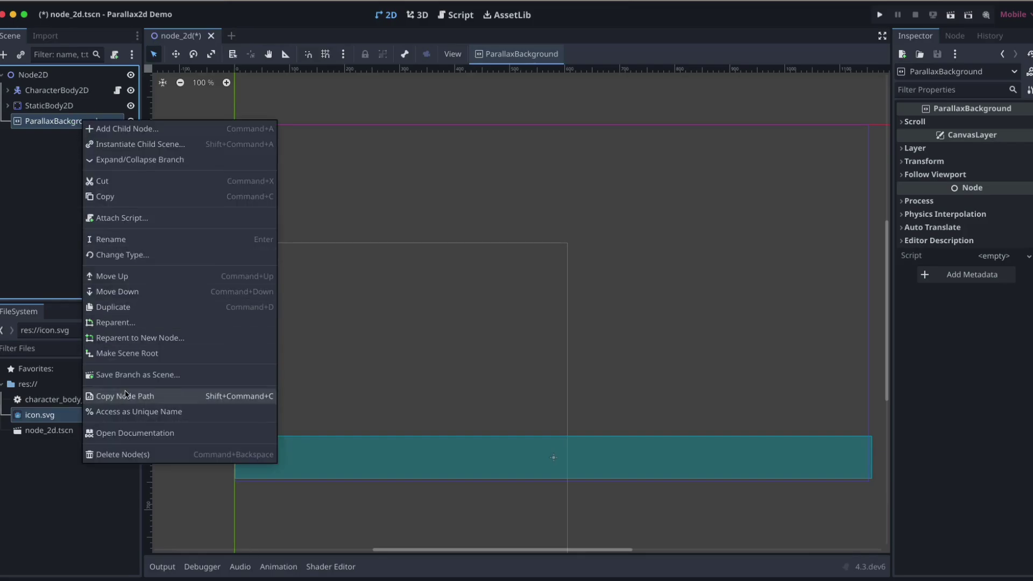
click(104, 454)
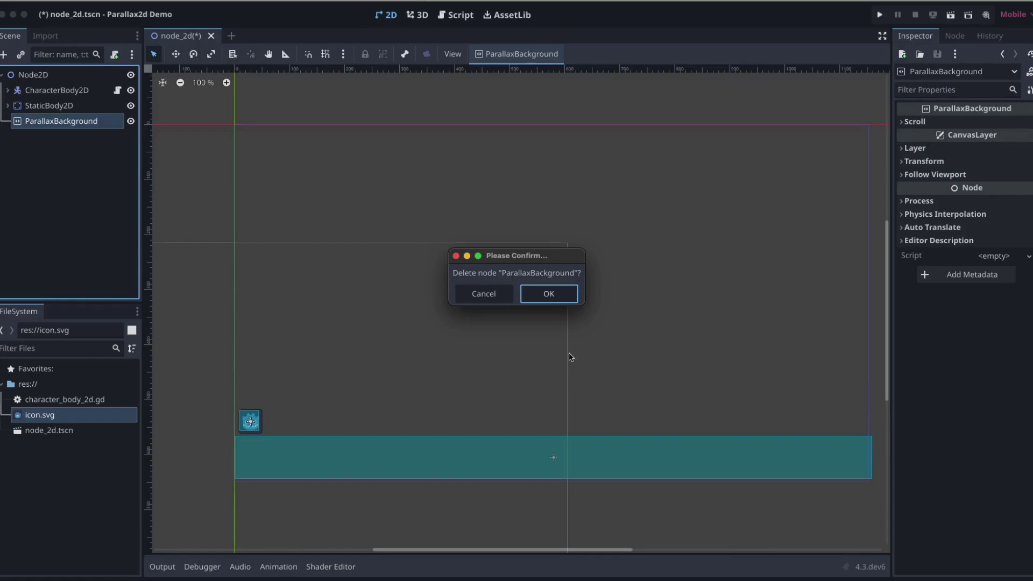
click(559, 295)
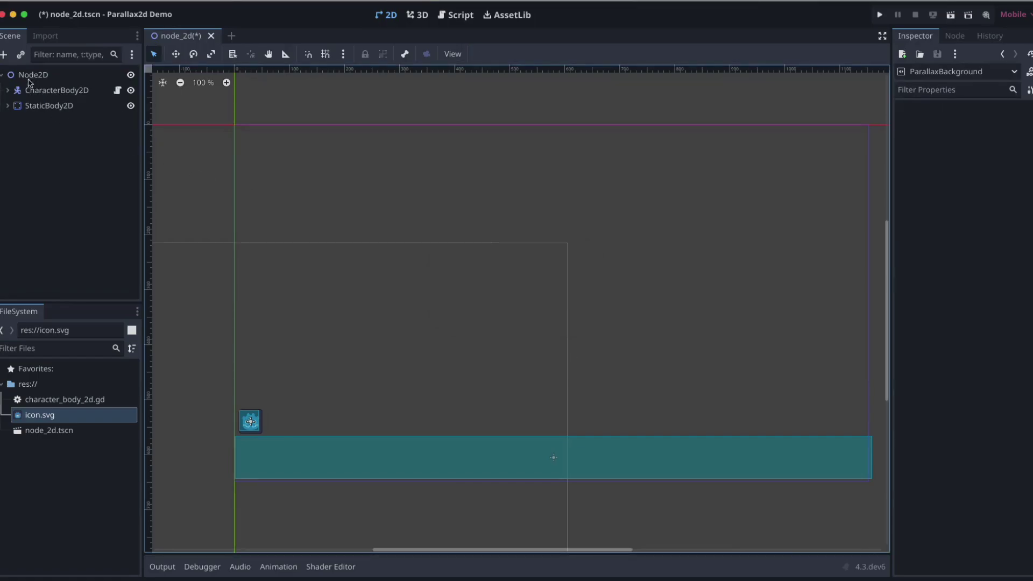
Step: Add a Parallax2D node under the root Node2D and give it a Sprite2D child
click(4, 53)
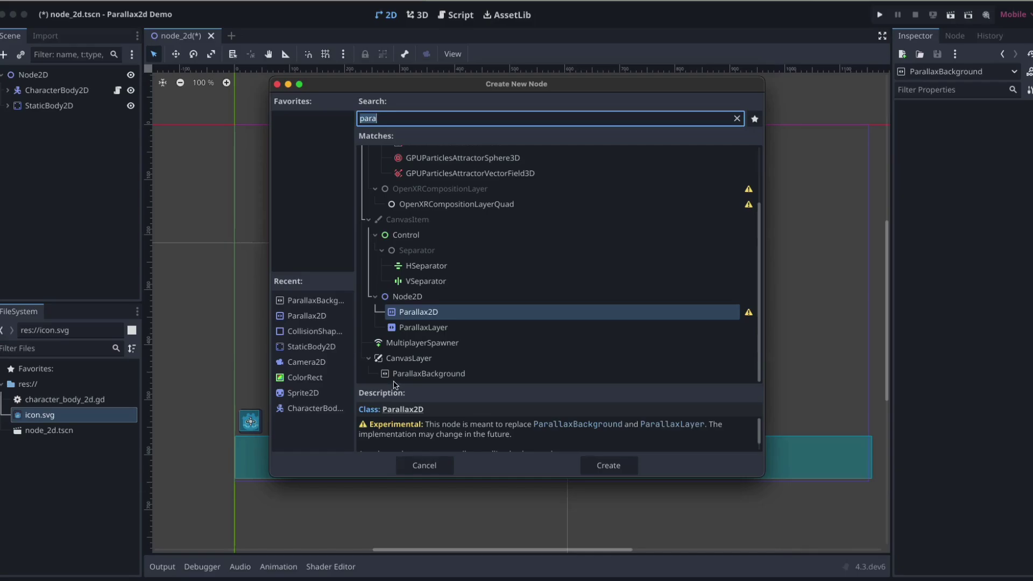
double_click(414, 317)
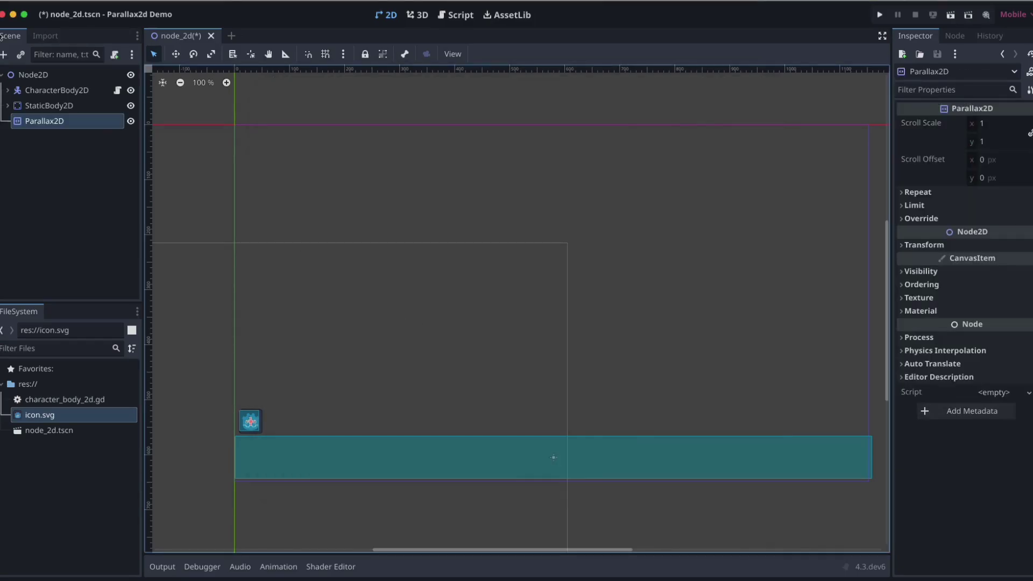
click(3, 58)
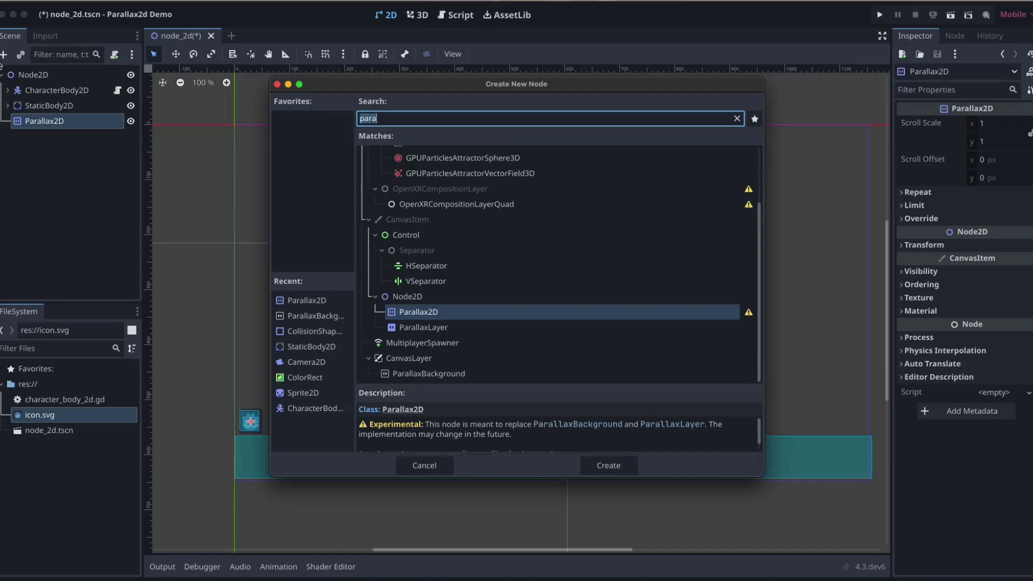
text(sprite)
key(Return)
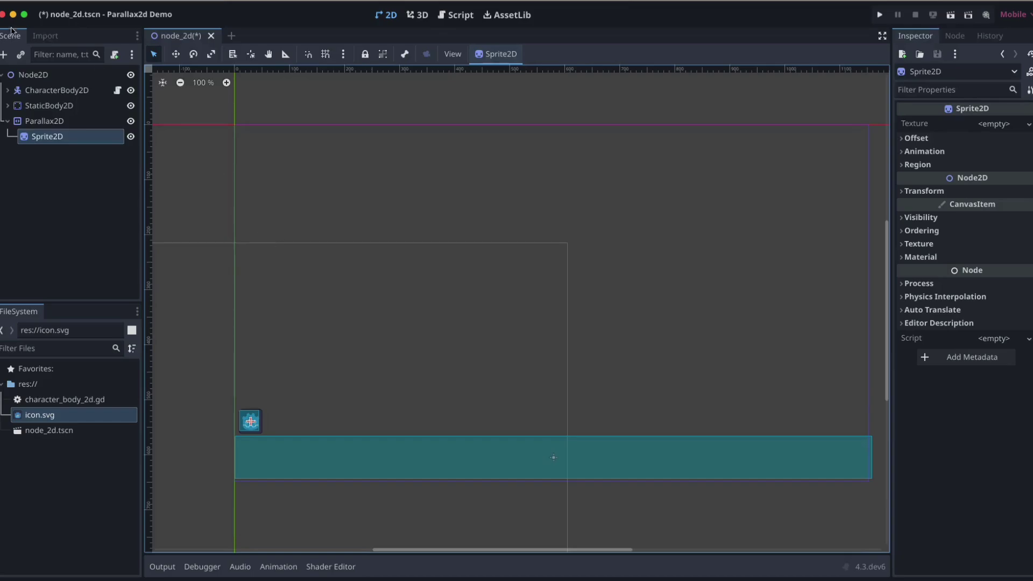
Step: Set the horizontal repeat size of the Parallax2D node to 1920
click(52, 121)
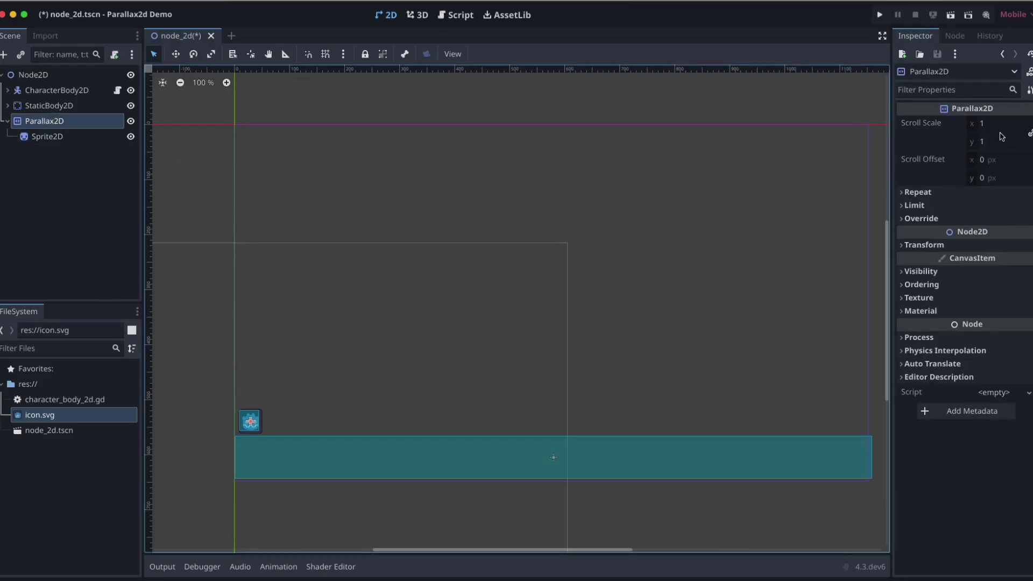
click(943, 193)
click(986, 207)
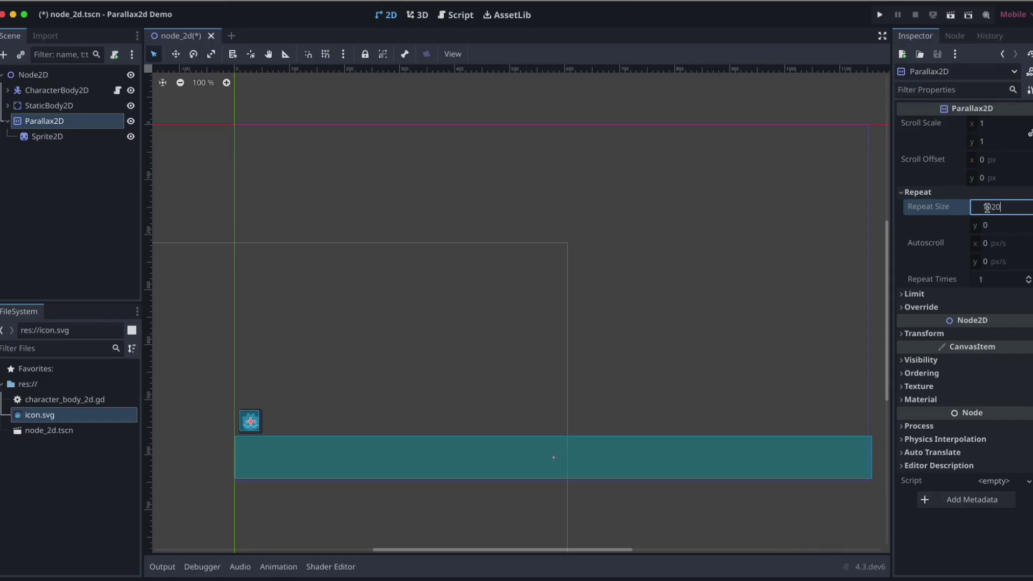
key(Return)
Step: Import the images para1.png, para2.png, para3.png and para4.png into the project's root folder
click(95, 139)
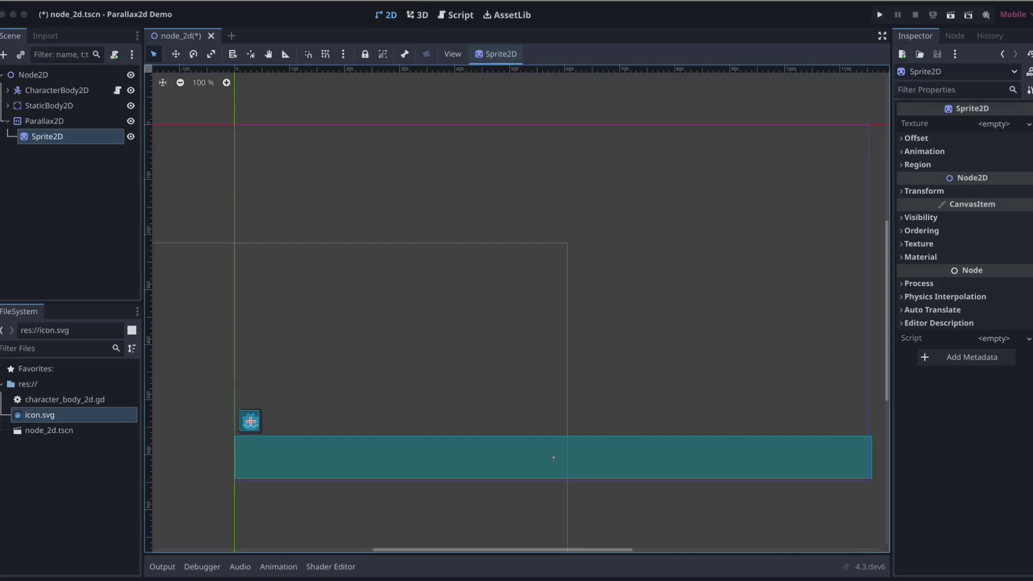
drag(1031, 87, 75, 457)
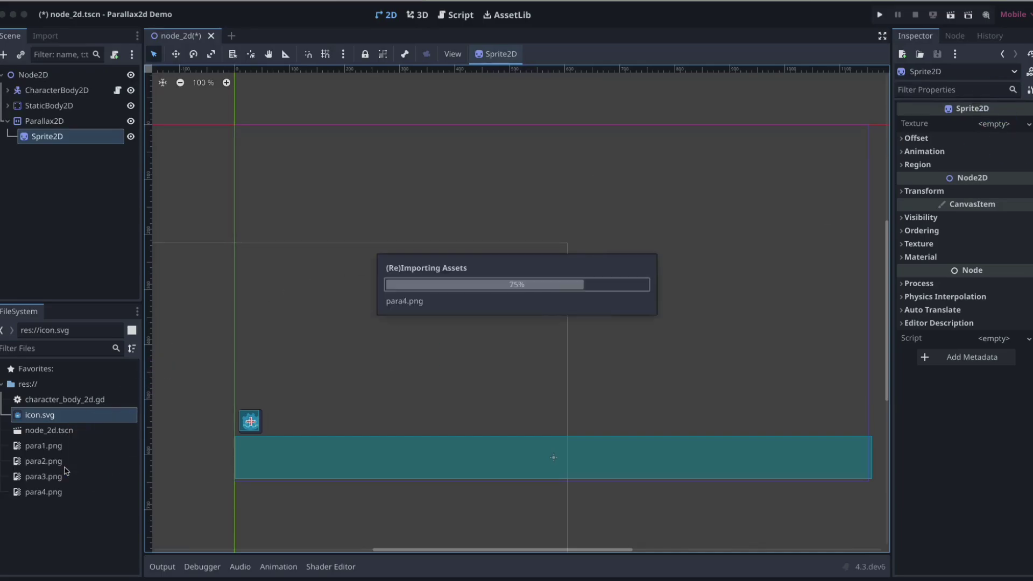
Step: Assign para4.png as the Sprite2D's texture and align the sprite's upper-left corner with the scene origin
click(40, 492)
drag(111, 483, 995, 124)
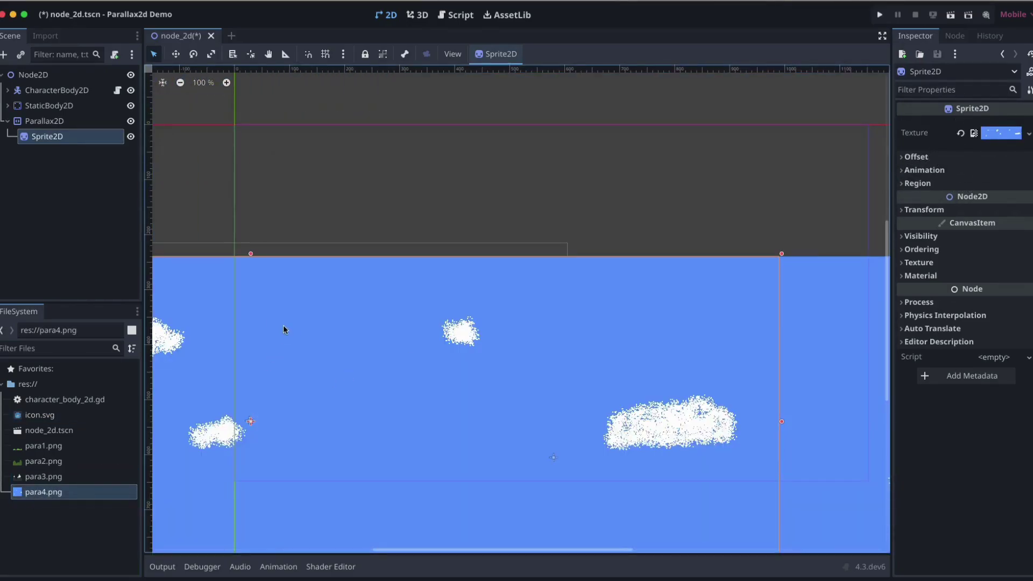
drag(296, 326, 797, 198)
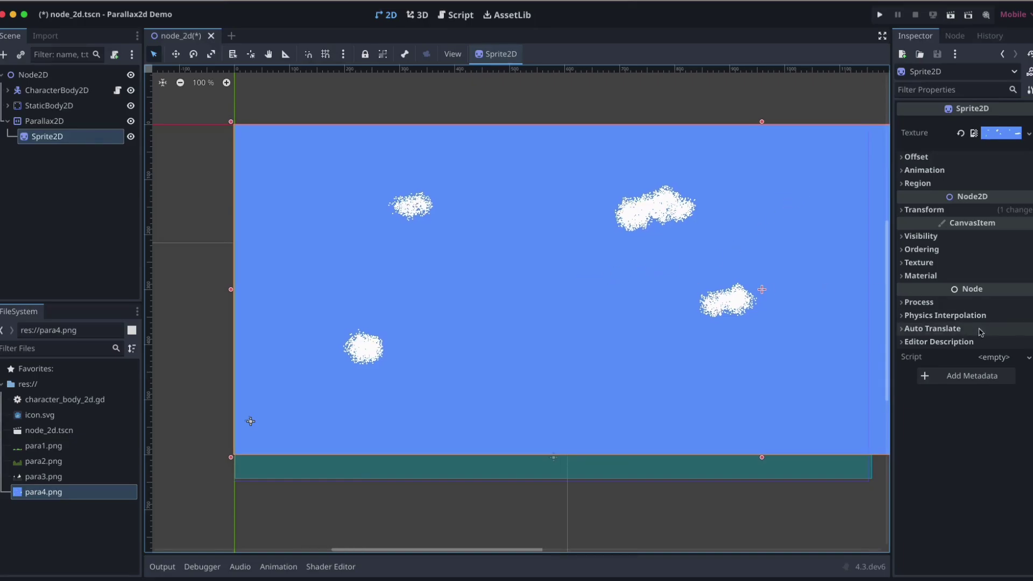
Step: Reset the Parallax2D node's repeat size to its default, then set its horizontal value to 1920 again
click(81, 121)
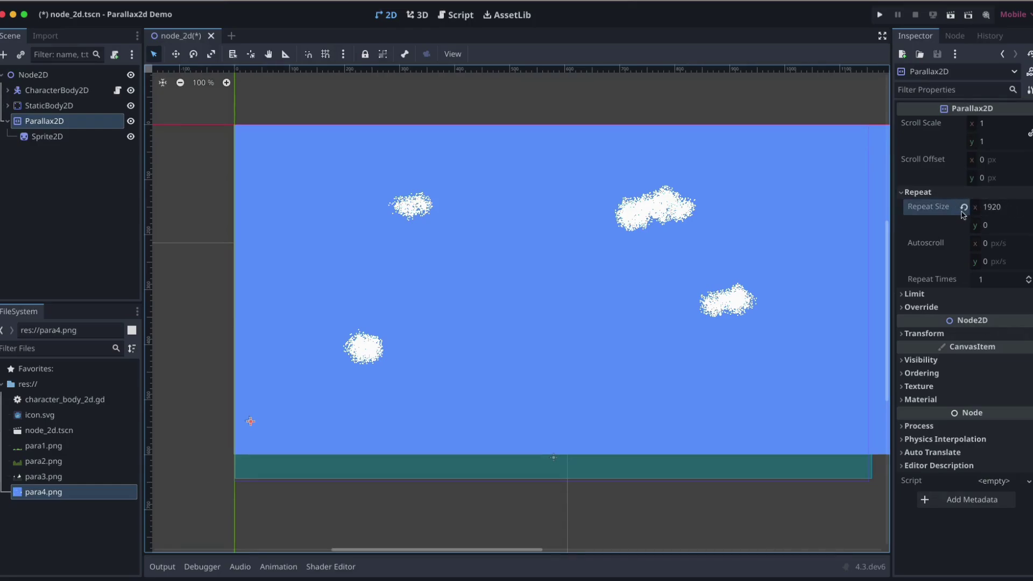
click(964, 208)
scroll(733, 316, down, 8)
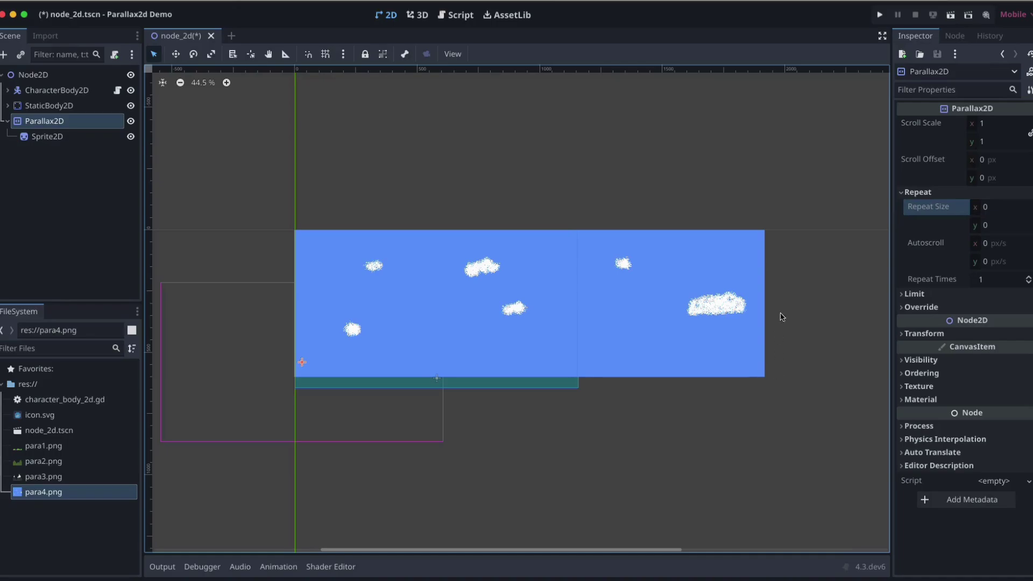
click(991, 206)
text(1)
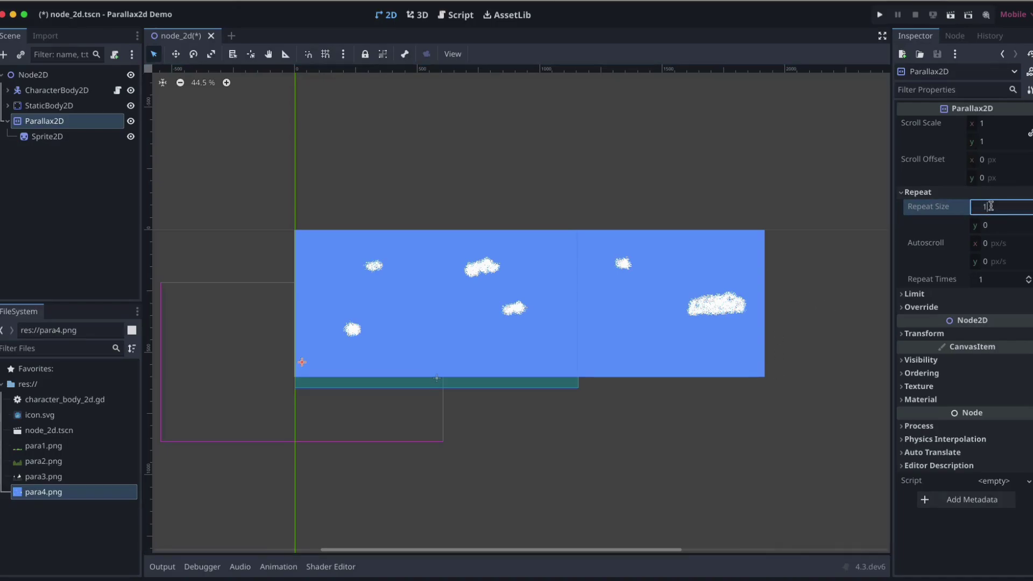
text(920)
key(Return)
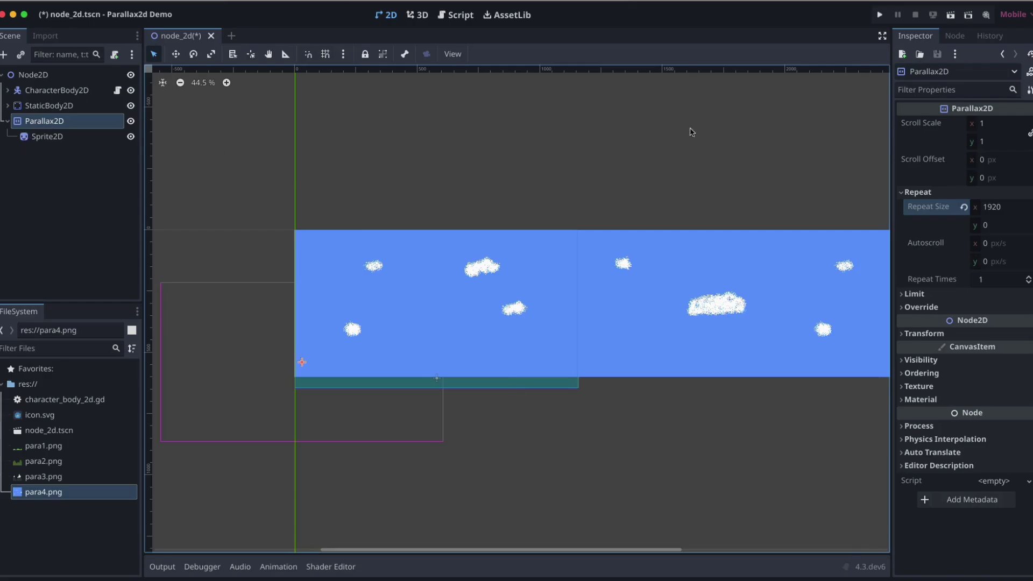
Step: Duplicate the Parallax2D node with its sprite and set the copy's scroll scale to 2 on both axes
click(59, 123)
key(super+d)
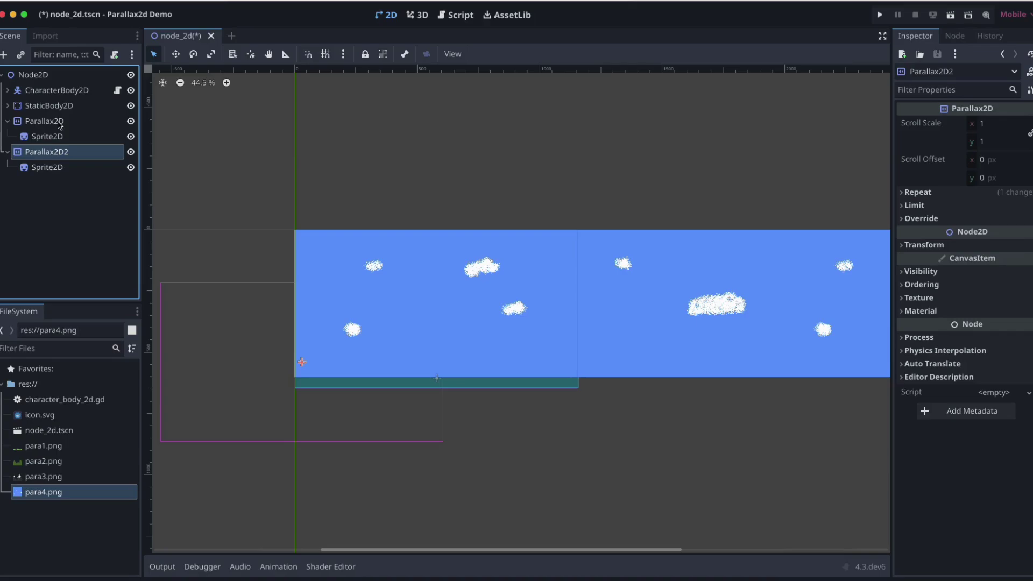
click(999, 120)
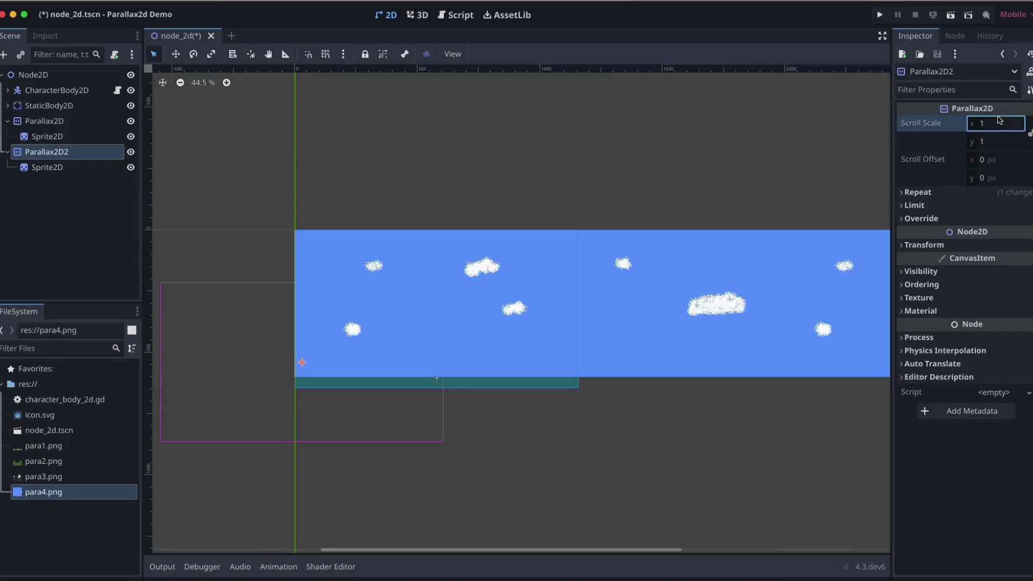
click(993, 124)
text(2)
key(Tab)
Step: Assign para3.png to the duplicated layer's sprite and move both Parallax2D nodes above CharacterBody2D in the scene tree
click(48, 169)
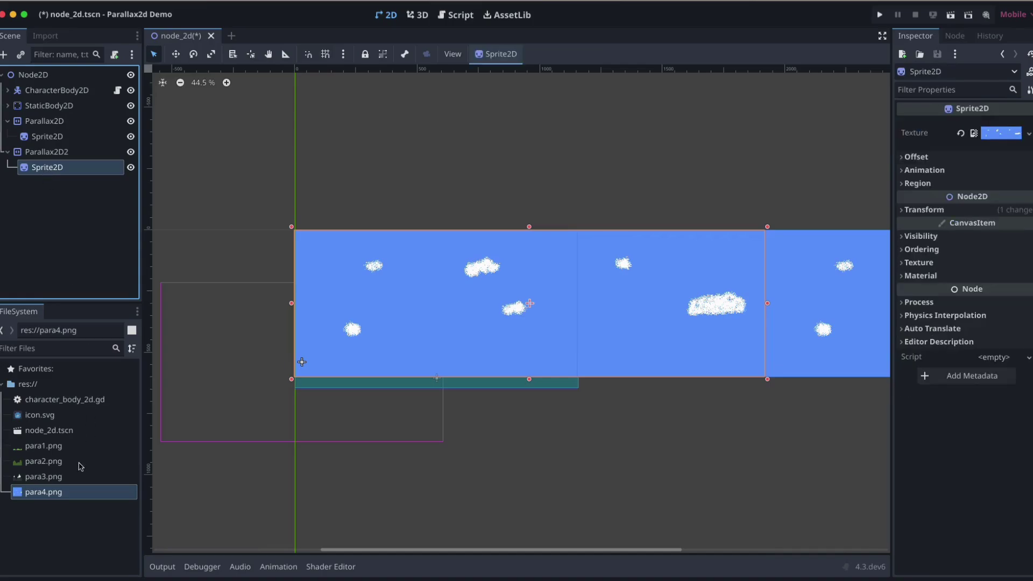
drag(45, 477, 984, 132)
drag(47, 122, 44, 84)
drag(49, 156, 31, 117)
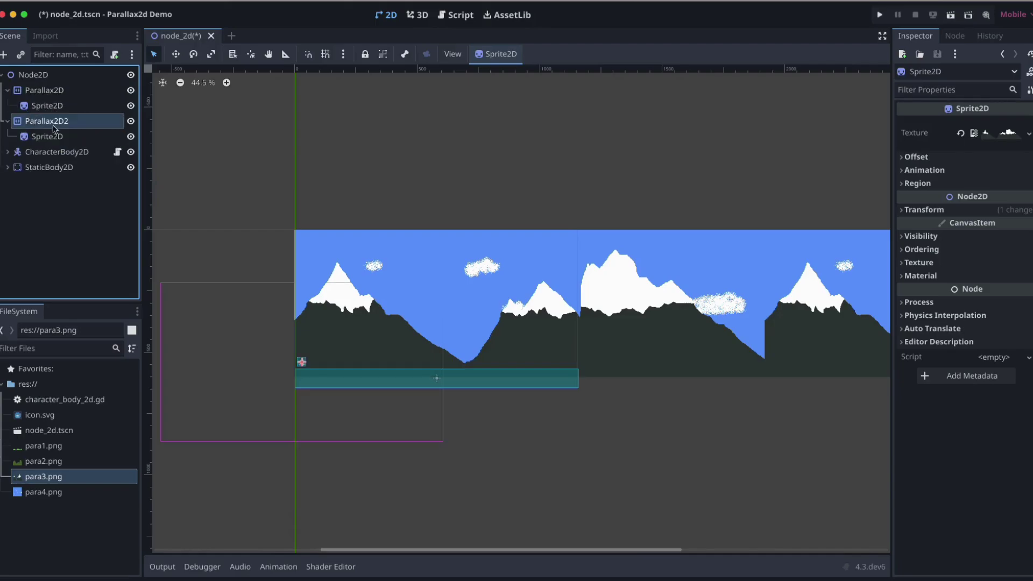
Step: Duplicate the mountain layer Parallax2D2 and set the copy's scroll scale to 4 on both axes
key(ctrl+d)
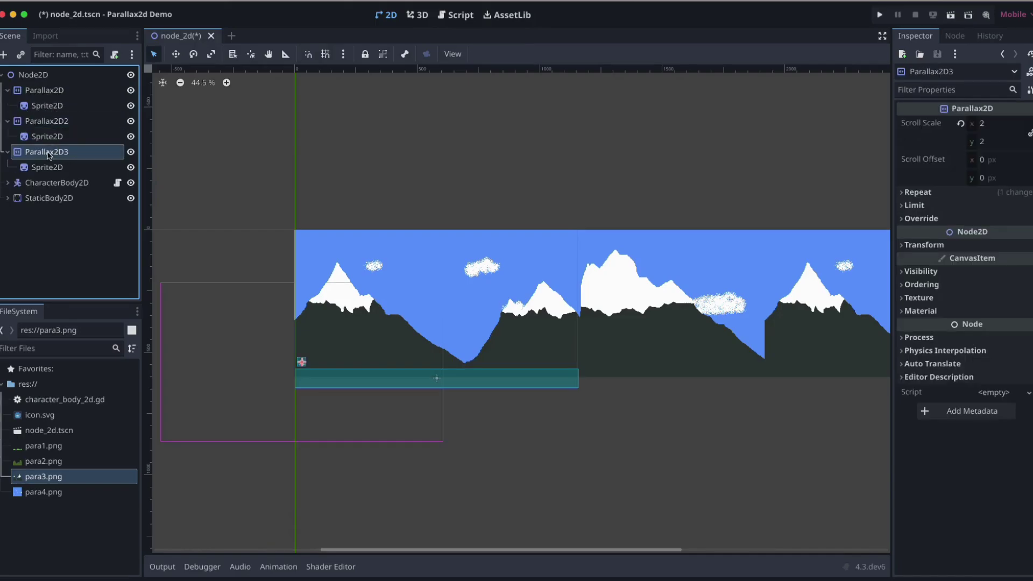
click(998, 123)
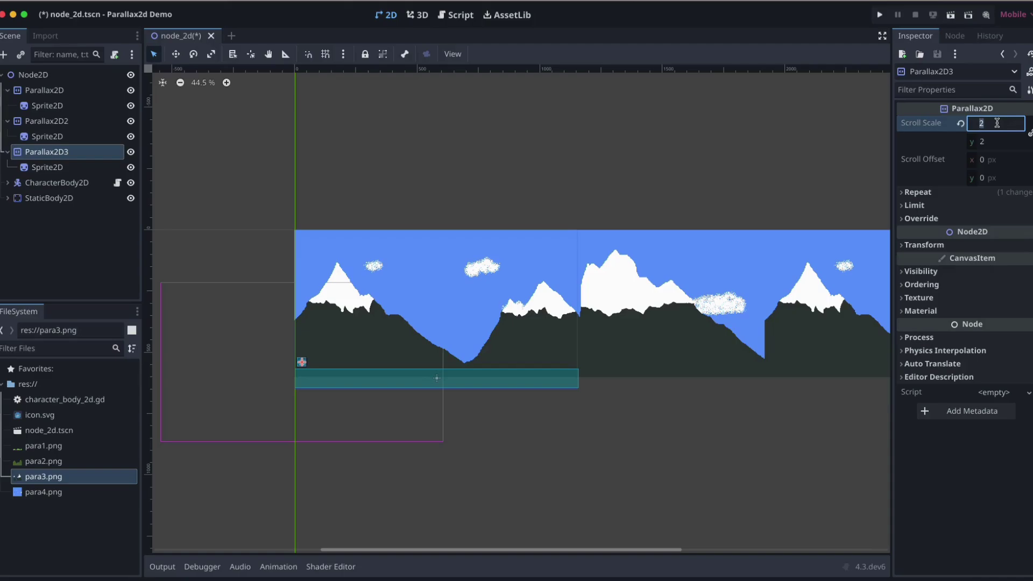
text(4)
key(Return)
Step: Assign para2.png as the texture of the sprite under Parallax2D3
click(54, 167)
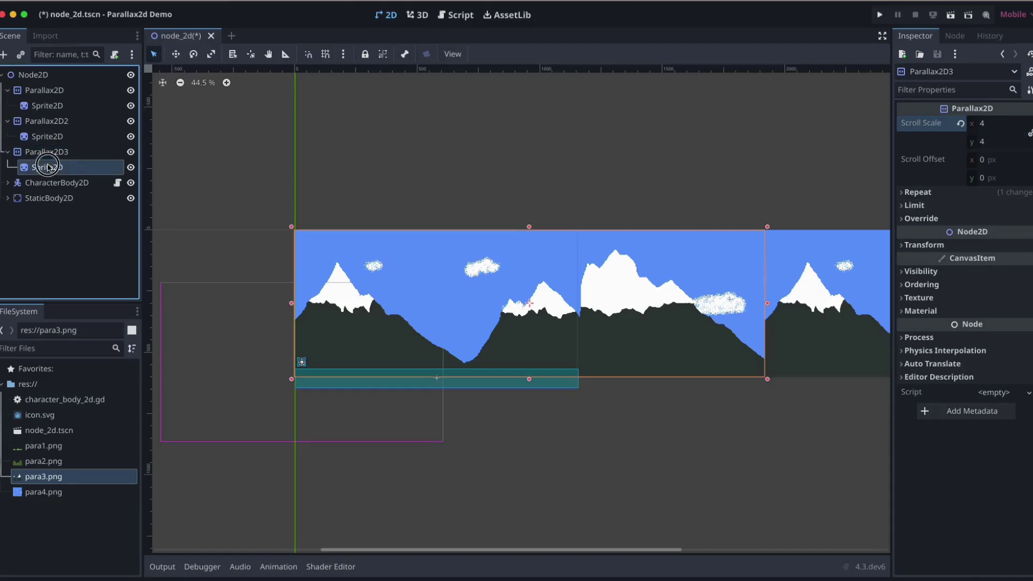
drag(44, 461, 988, 133)
Step: Duplicate the Parallax2D3 layer and set the copy's scroll scale to 6 on both axes
click(64, 151)
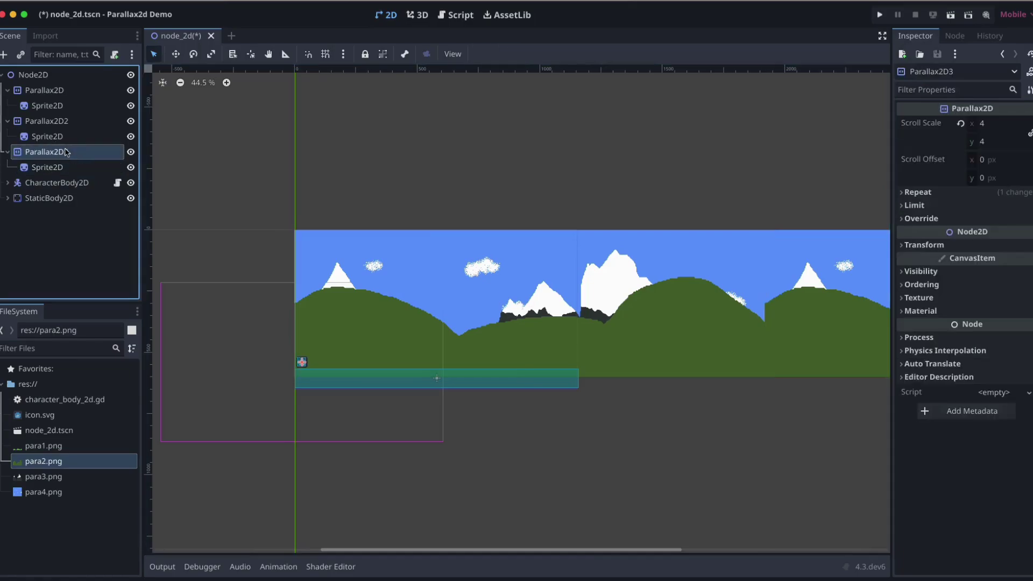
key(ctrl+d)
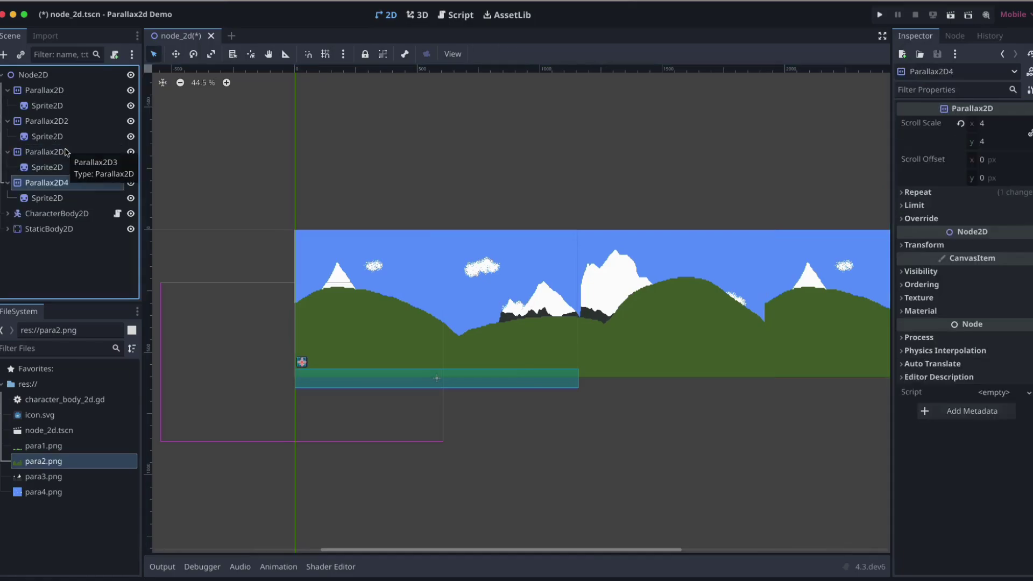
click(983, 124)
text(6)
key(Tab)
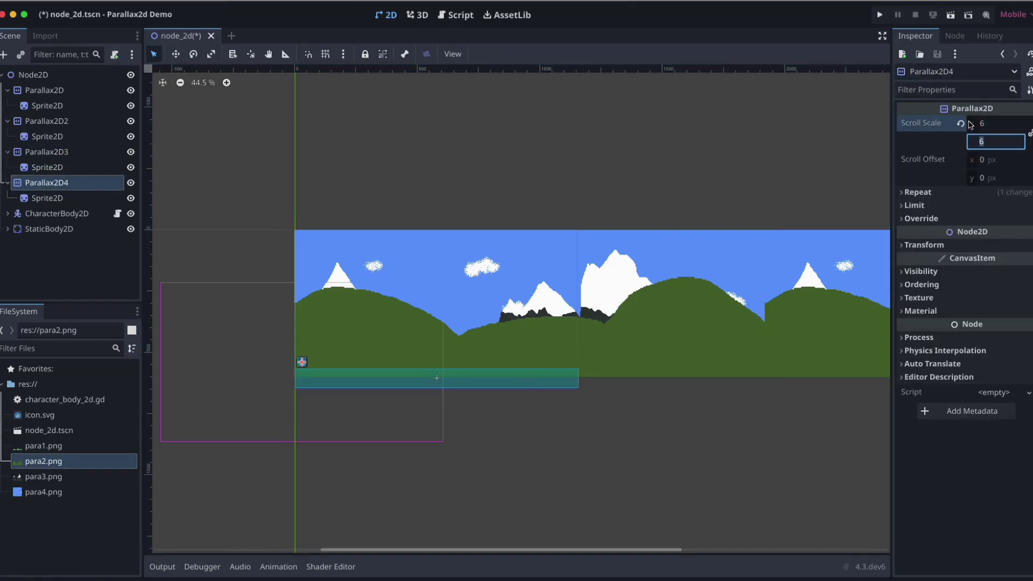
Step: Assign para1.png as the texture of the sprite under Parallax2D4 and save the scene
click(45, 199)
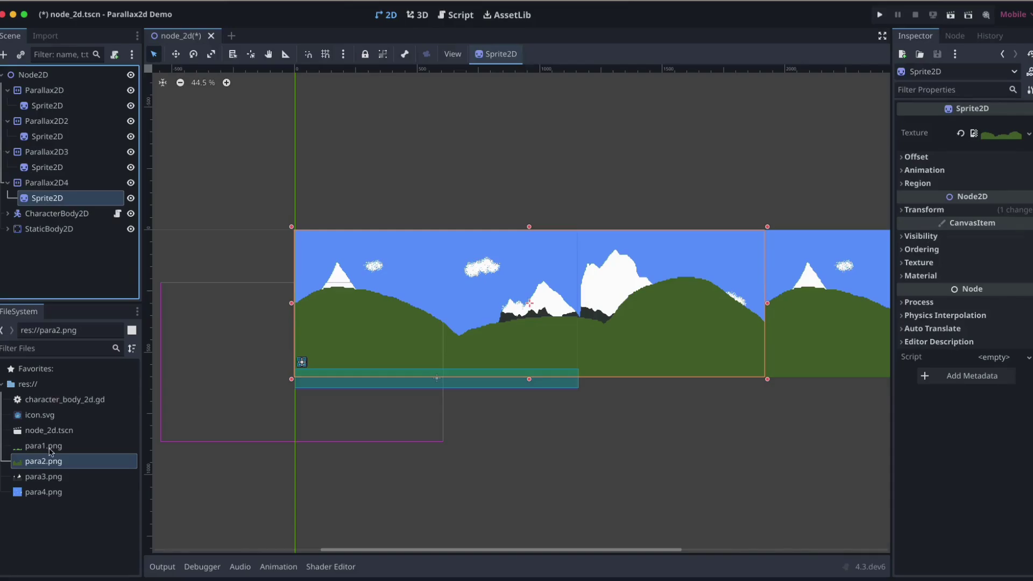
drag(50, 450, 997, 141)
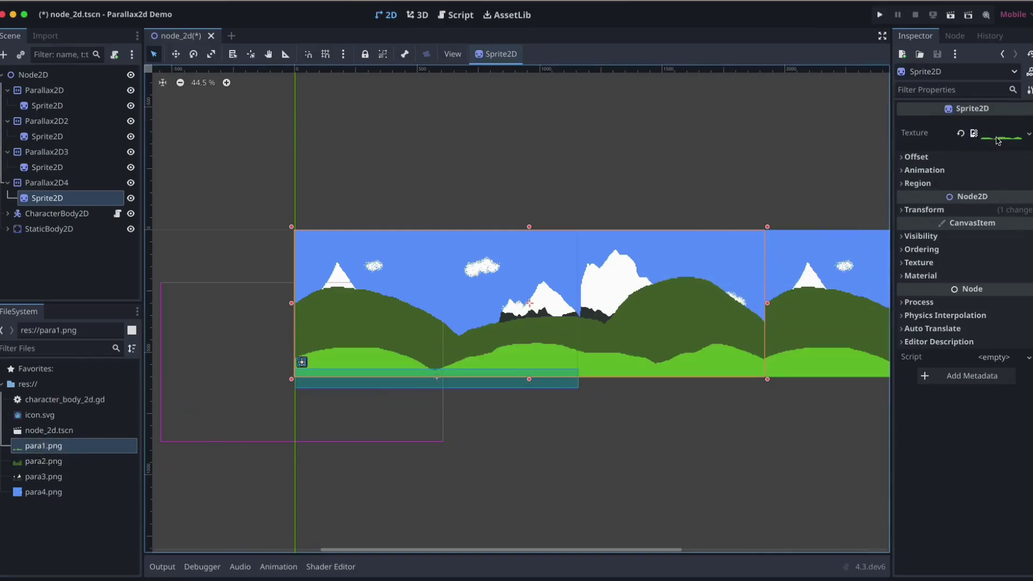
key(ctrl+s)
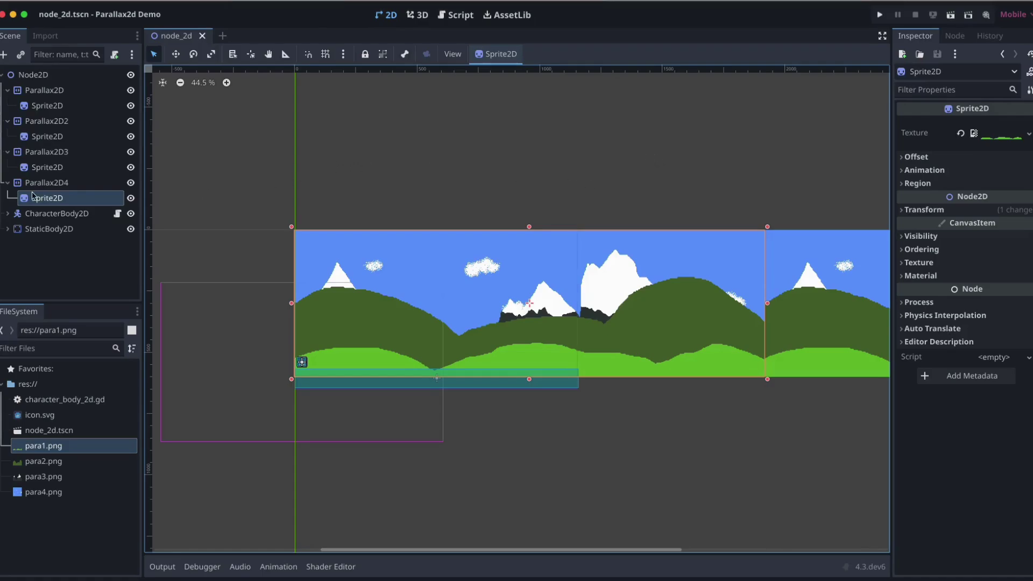
Step: Review the scroll scale of each of the four layers, from Parallax2D through Parallax2D4
click(45, 90)
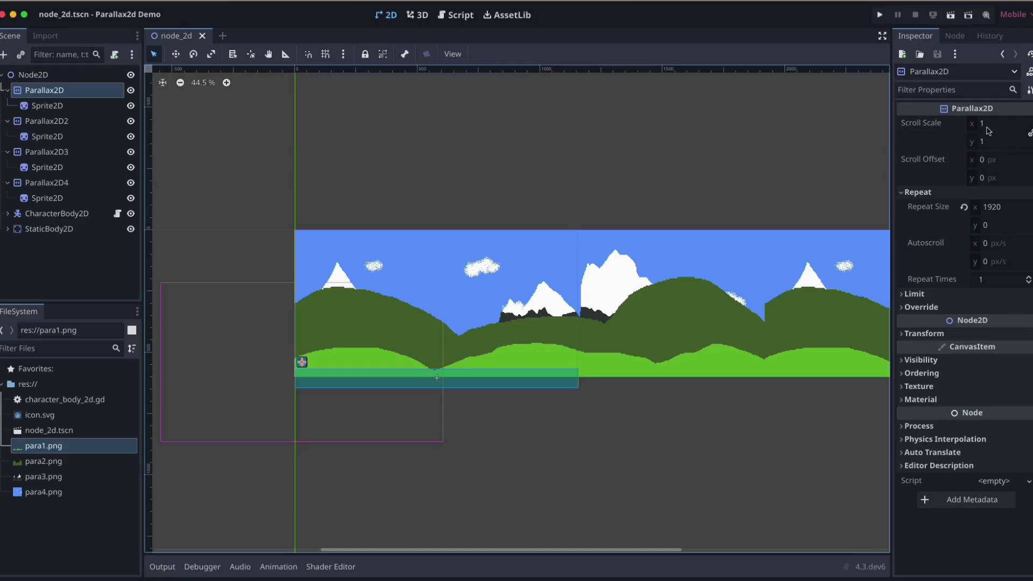
click(62, 126)
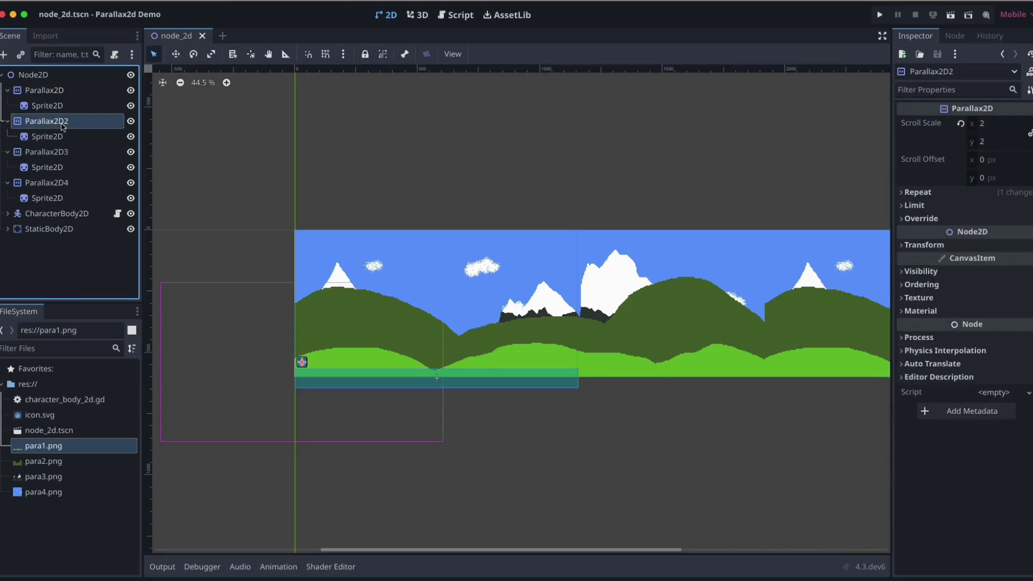
click(62, 155)
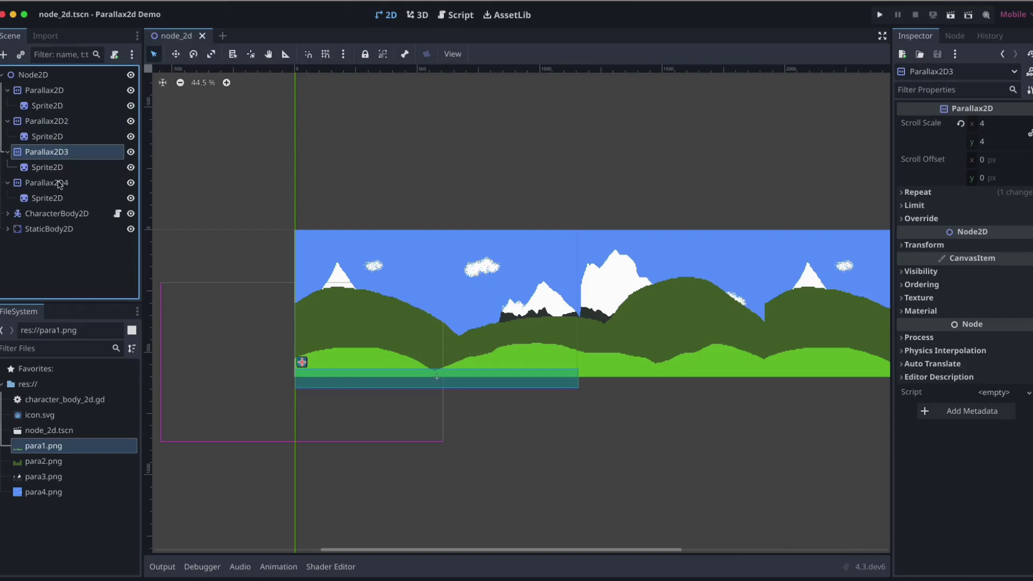
click(58, 170)
click(55, 183)
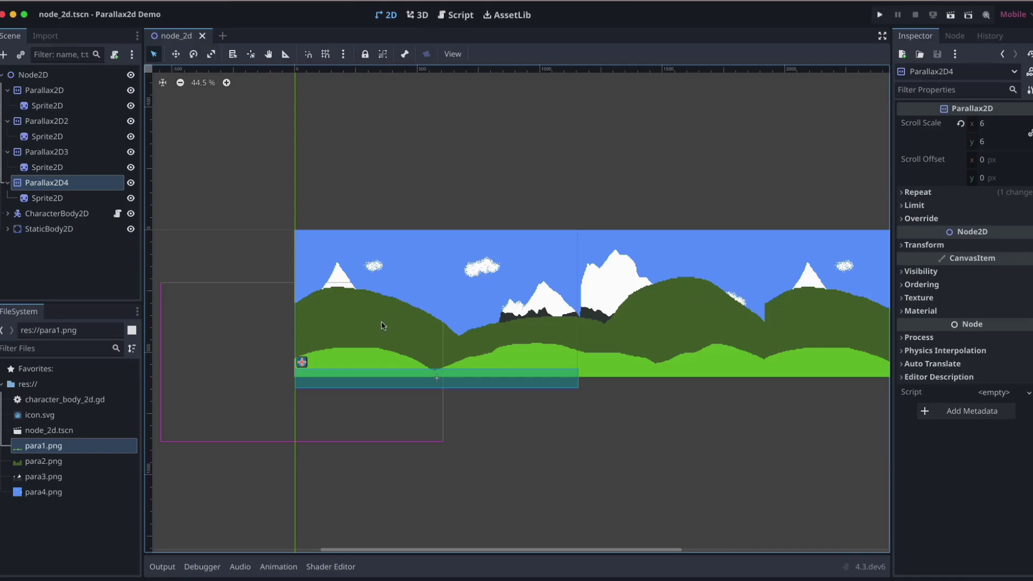
scroll(351, 356, up, 2)
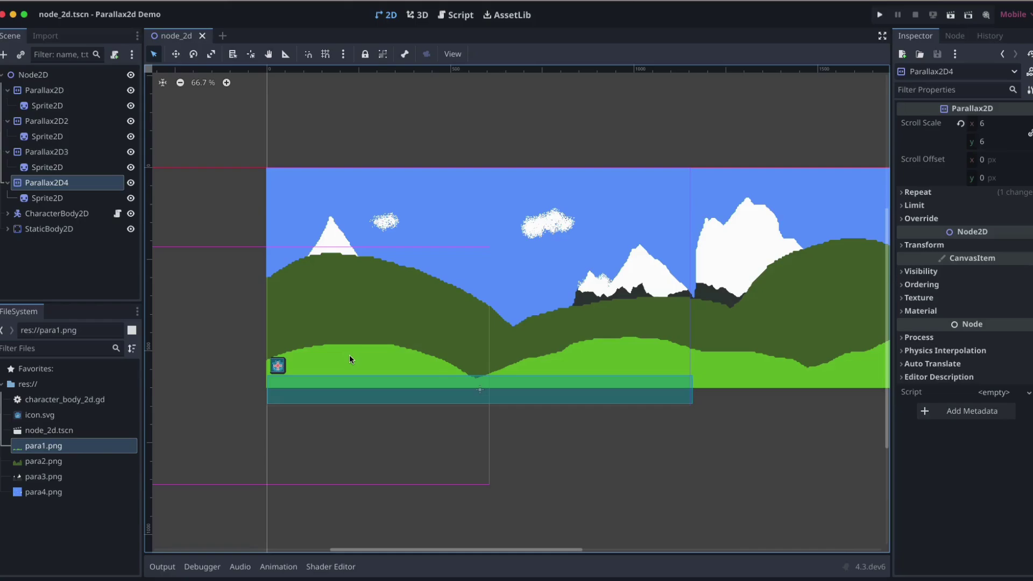
Step: Run the project to check the parallax layers in the game window, and close the window
click(881, 14)
click(607, 293)
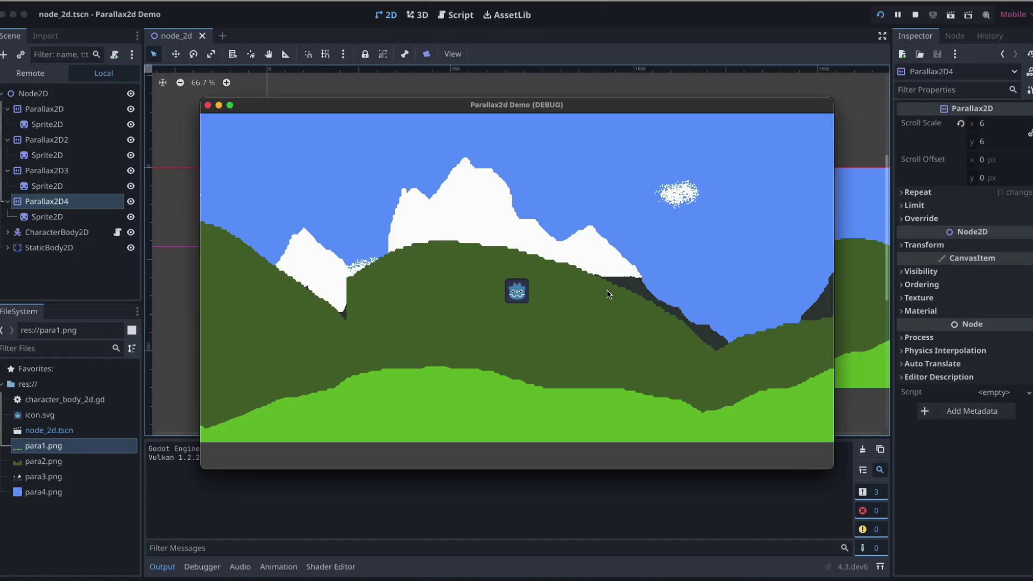
click(207, 105)
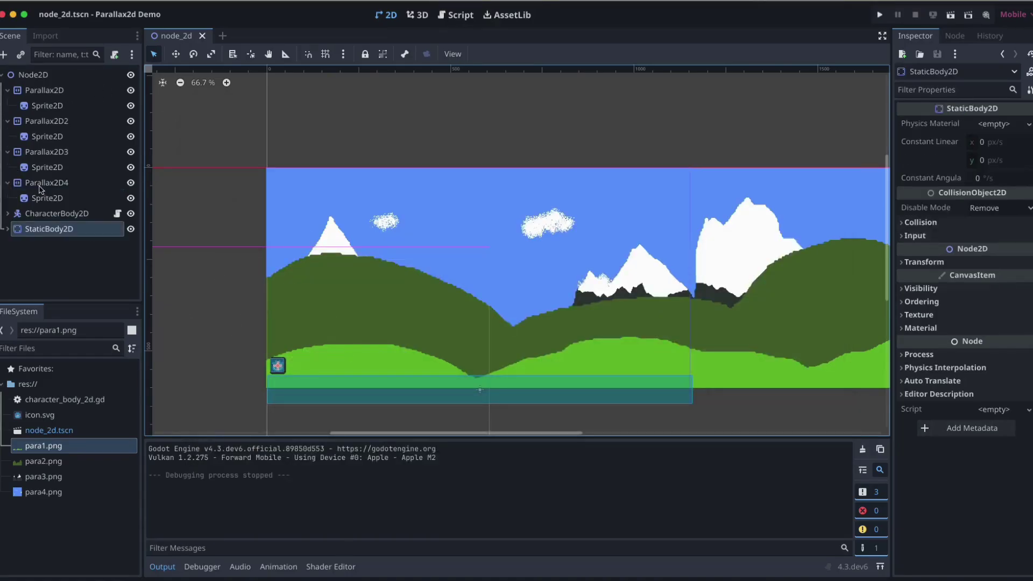
Step: Expand CharacterBody2D and move its Camera2D to (532, -222), framing the start of the background
click(8, 214)
click(51, 261)
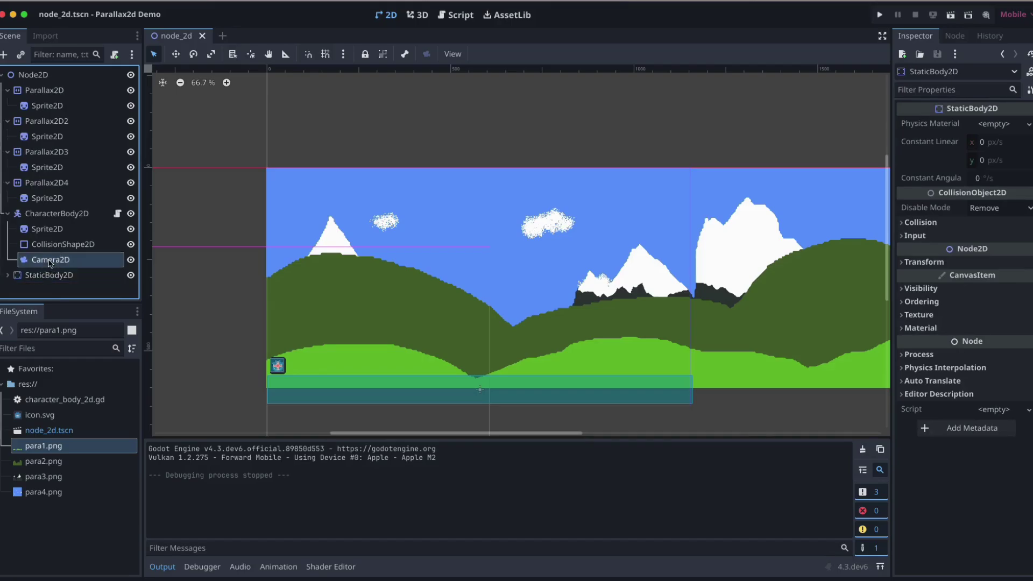
click(278, 369)
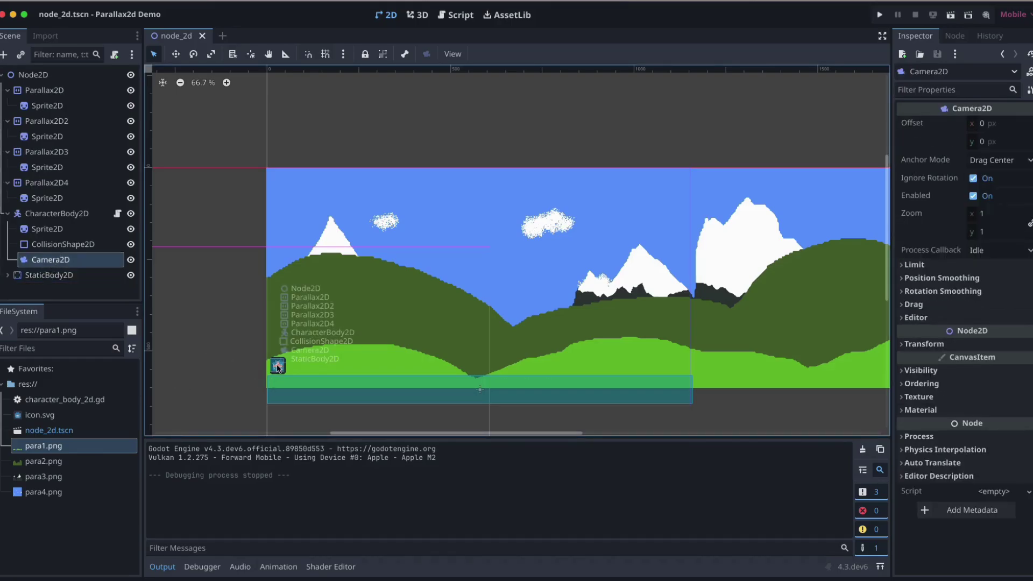
drag(279, 368, 469, 287)
click(279, 370)
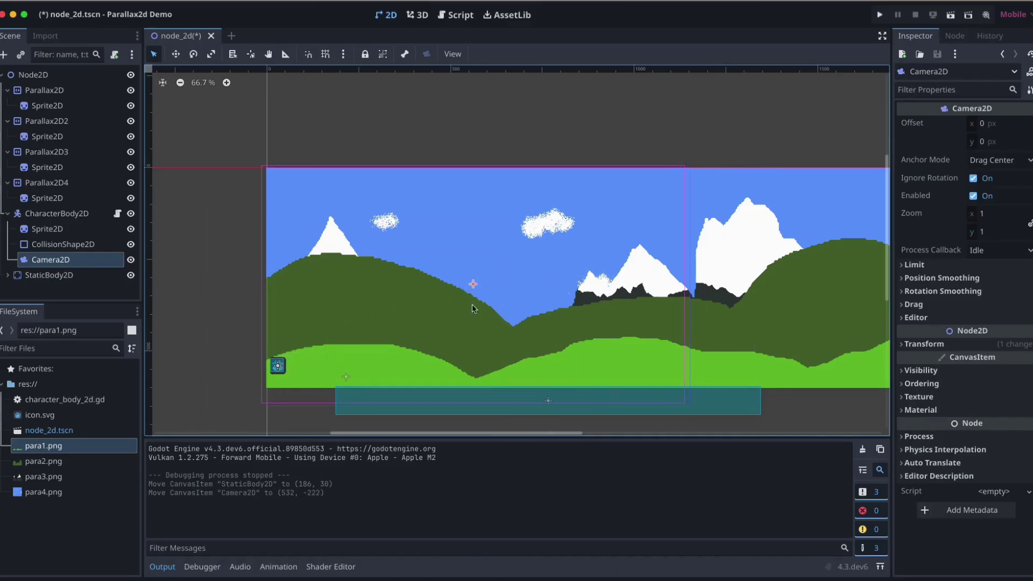
Step: Move the StaticBody2D's collision shape about 188 px left, in line with the background's left edge, and test-run the project
drag(725, 412, 650, 417)
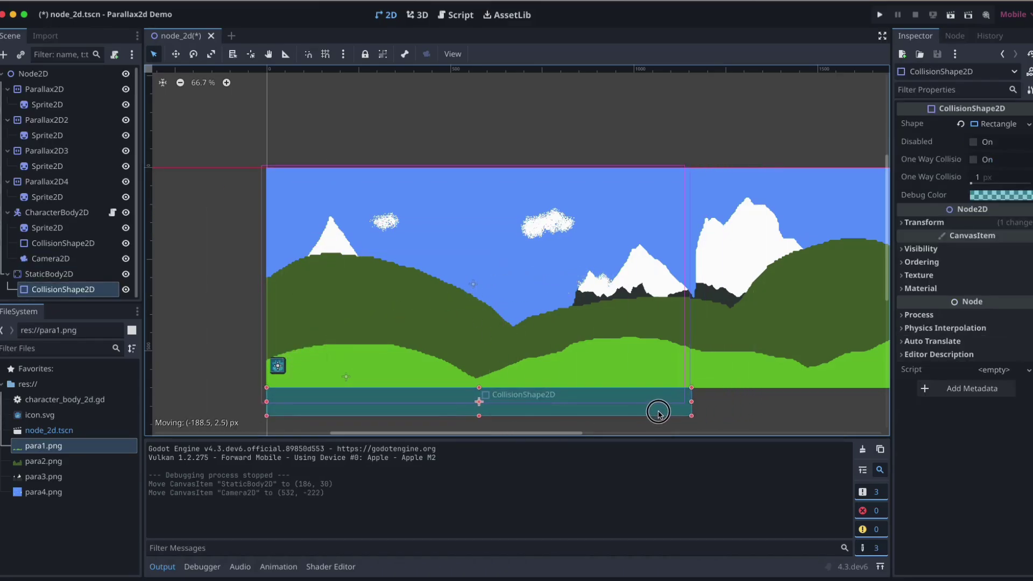
click(880, 15)
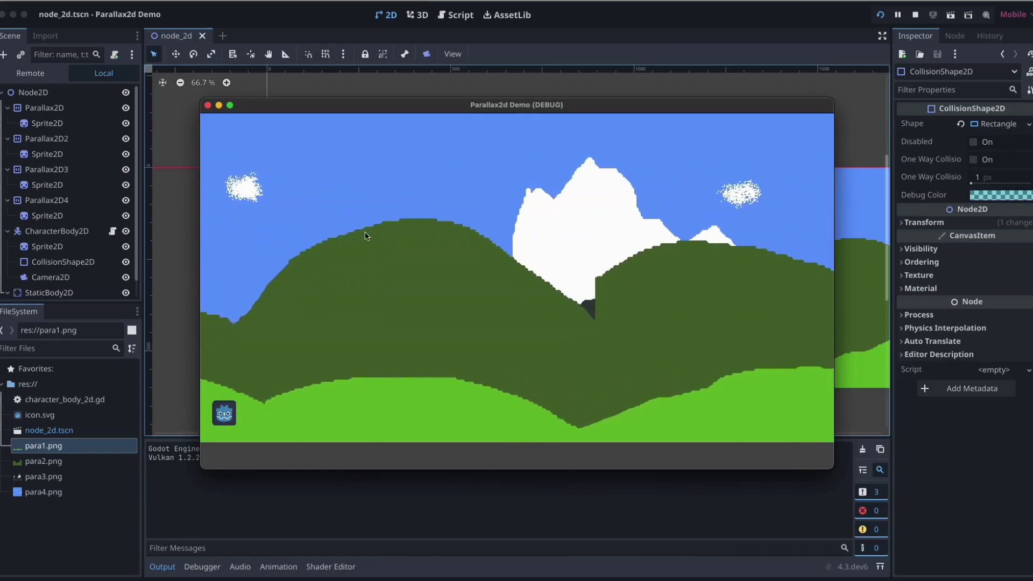
click(207, 105)
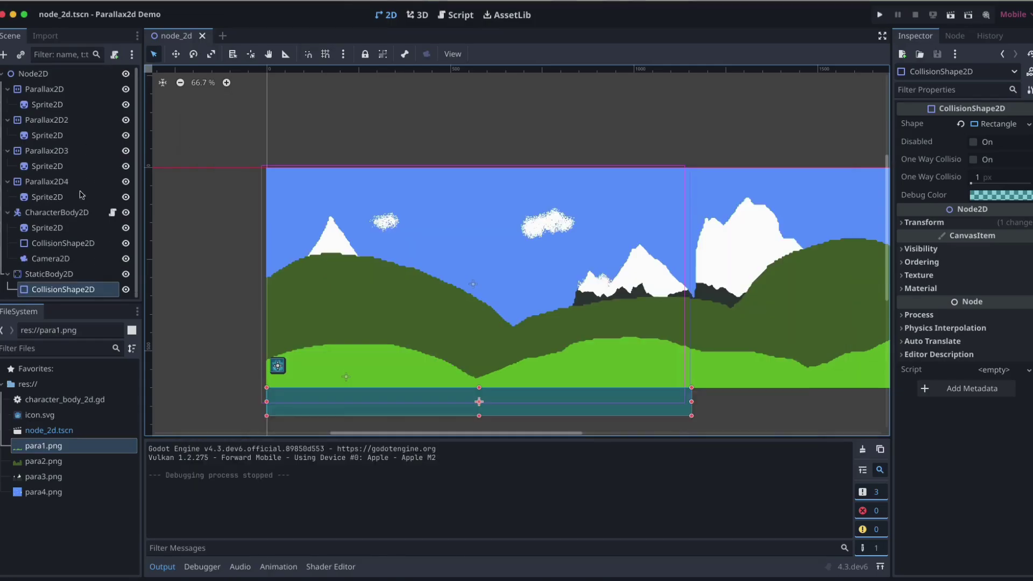
Step: Set the scroll scale of the front layer, Parallax2D4, to 1
click(47, 182)
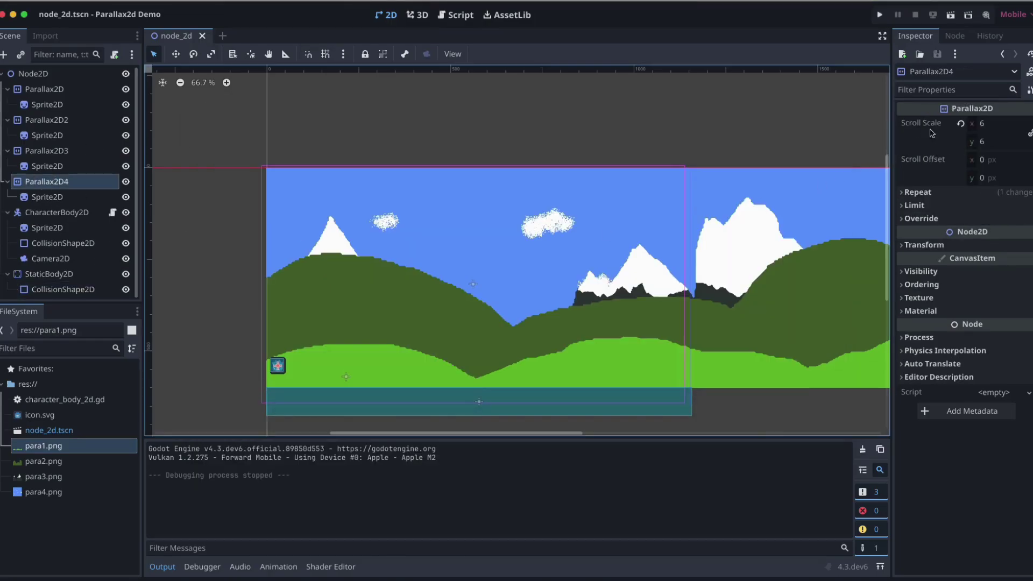
click(986, 127)
text(1)
key(Tab)
Step: Set the scroll scale of the sky layer, Parallax2D, to 0.5 on both axes
click(54, 91)
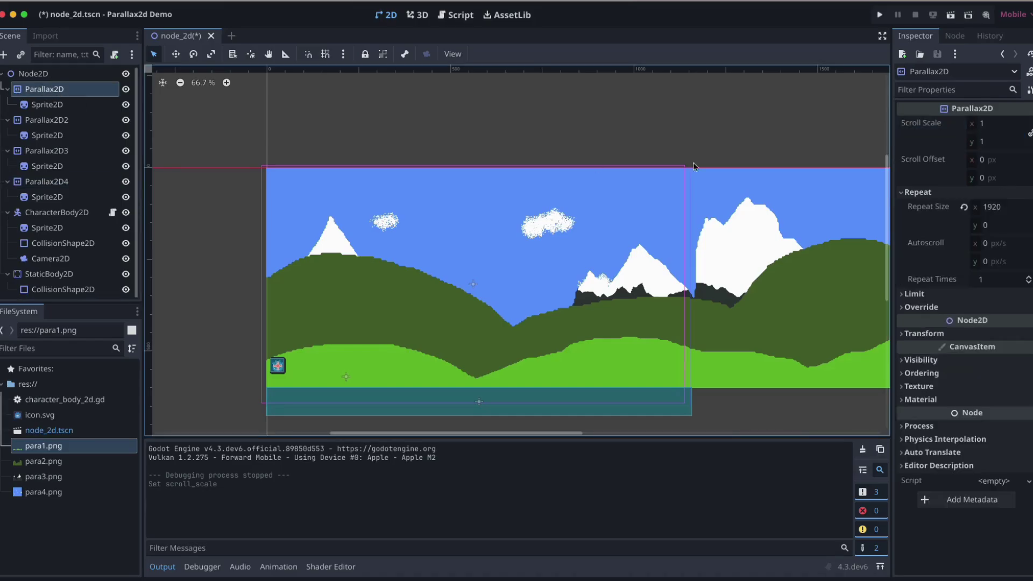
click(986, 125)
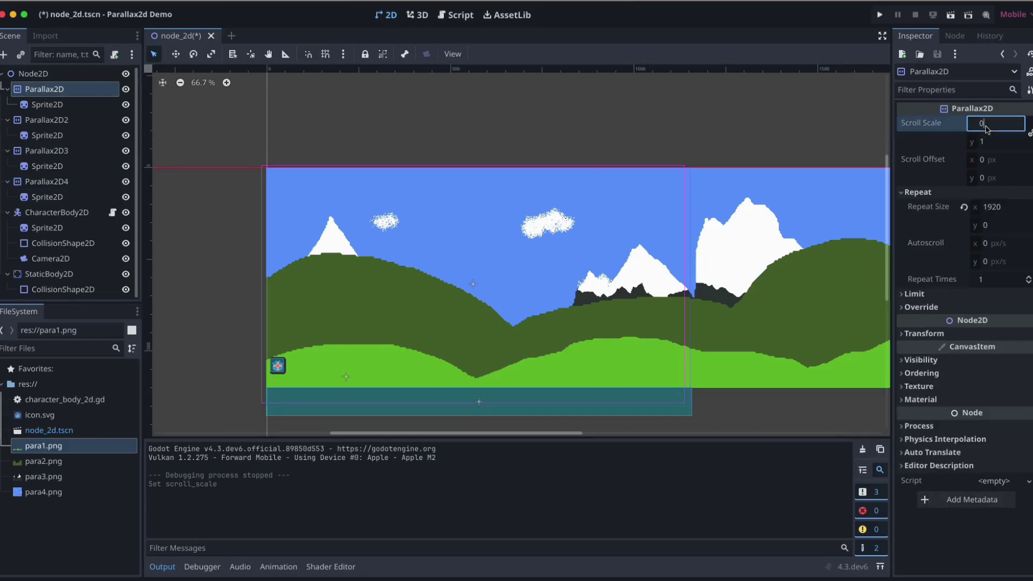
text(0.5)
key(Tab)
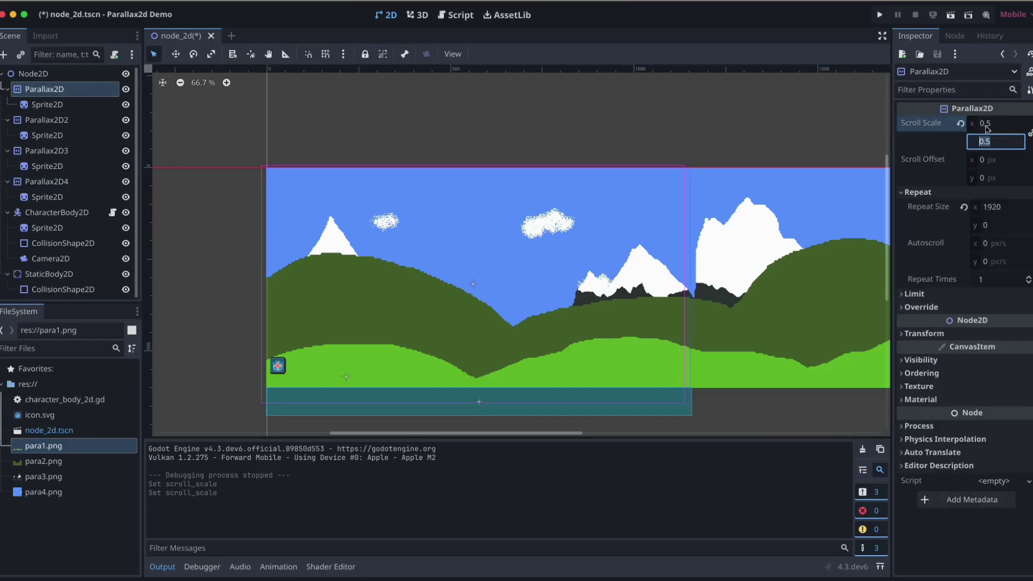
Step: Run the project, move the character to the right to check the layers' scrolling, and close the game window
click(880, 15)
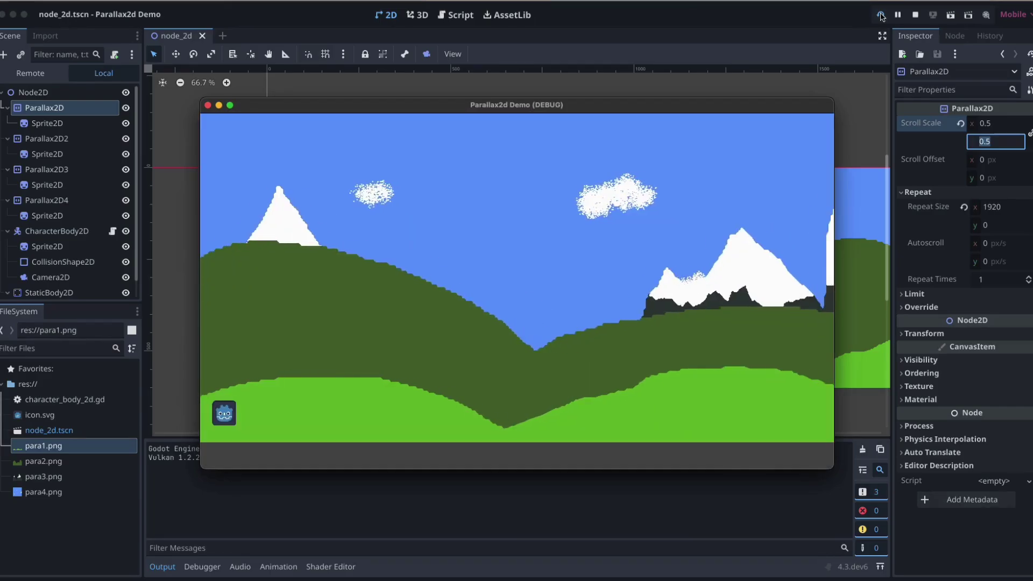
key(Right)
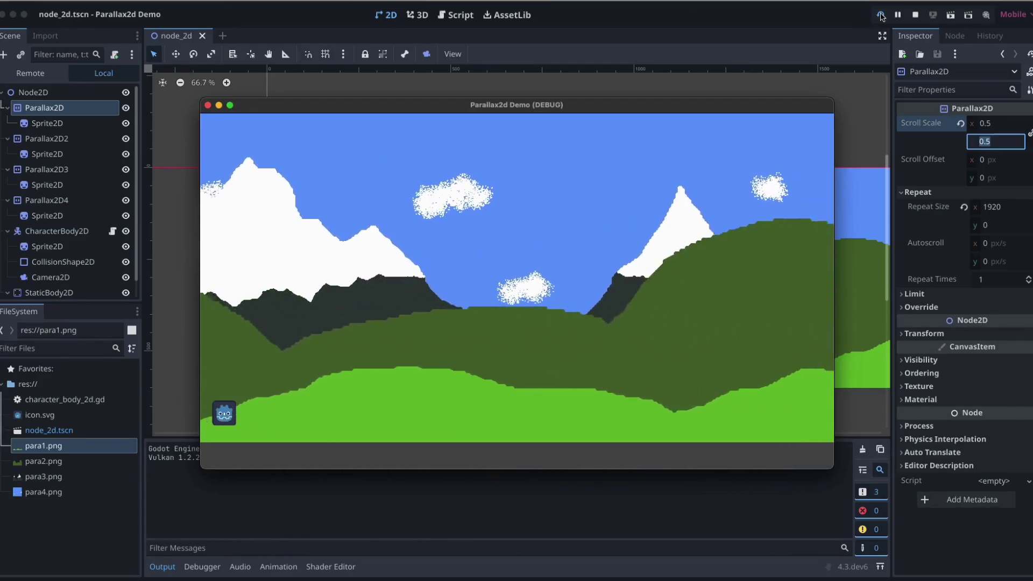
key(Right)
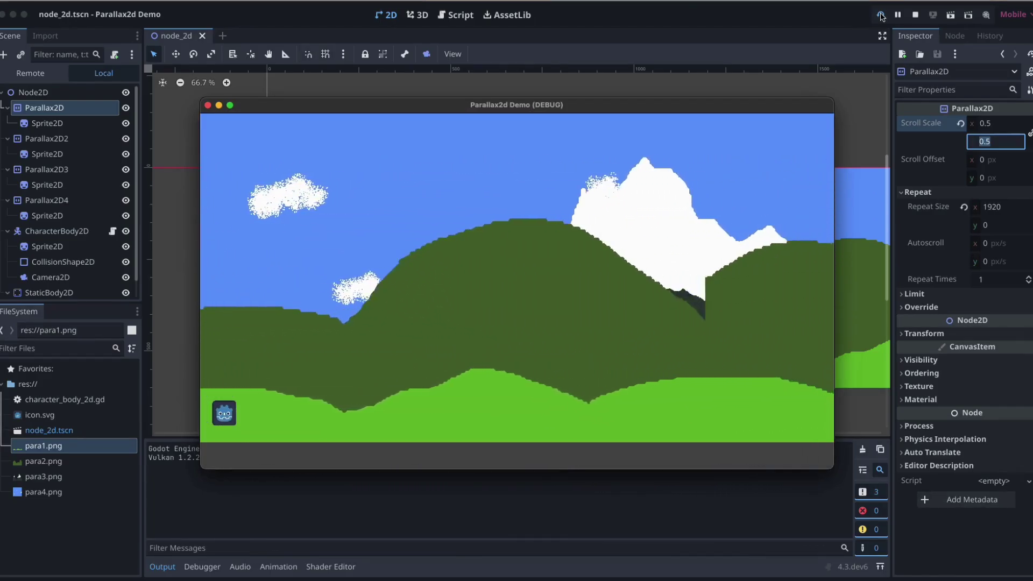
key(Right)
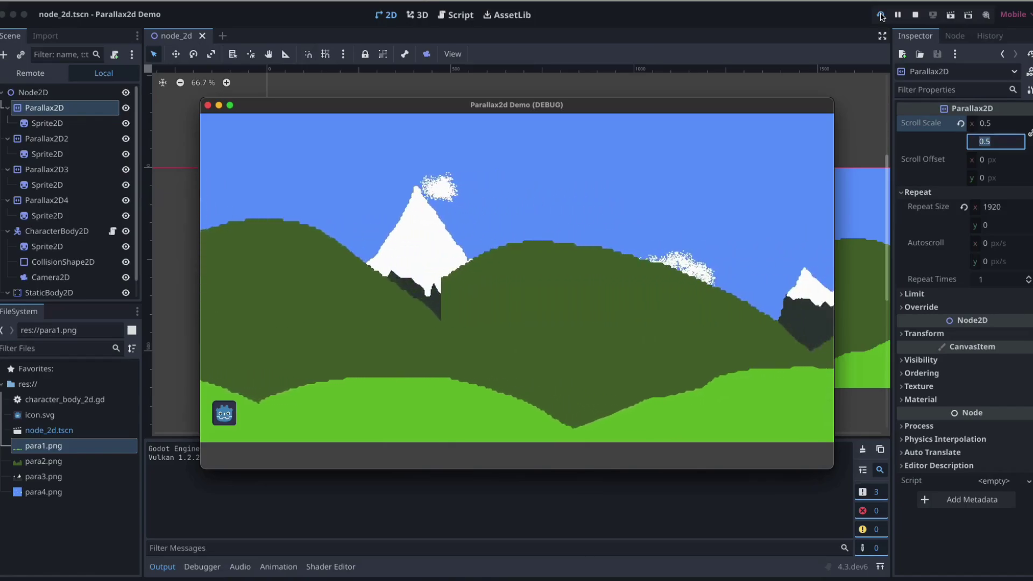
key(Right)
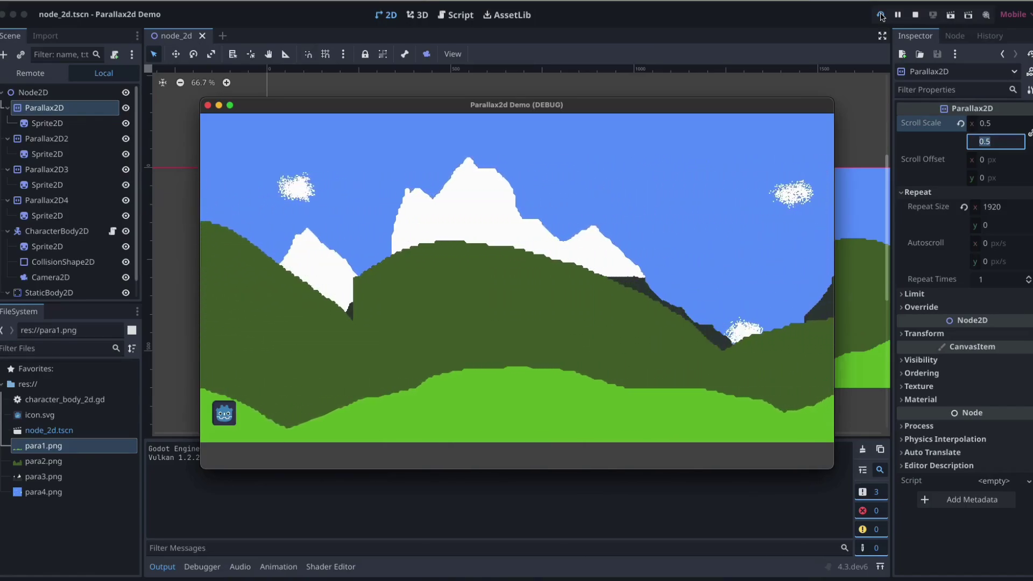
click(208, 105)
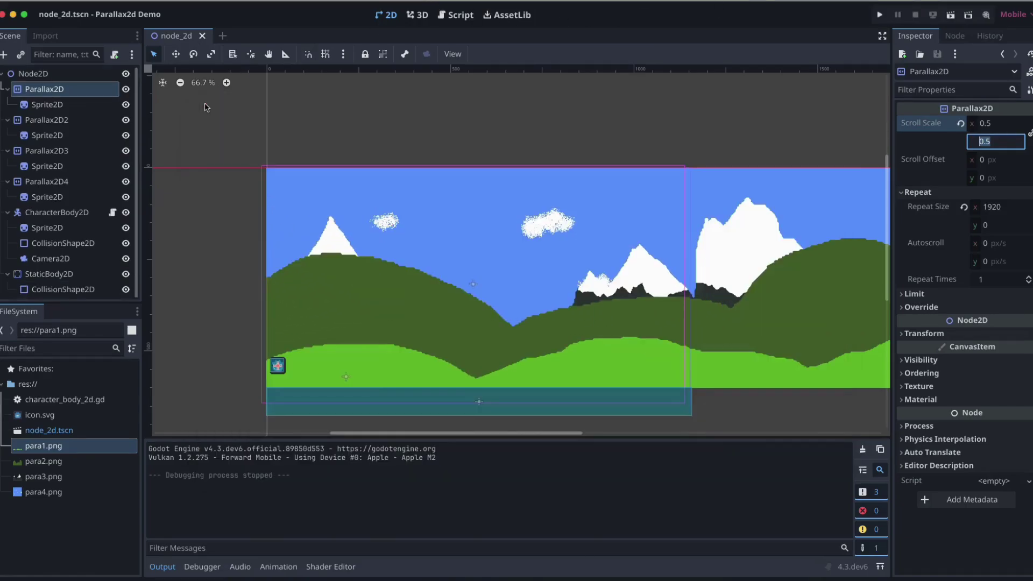
Step: Open the Repeat settings of the Parallax2D3 layer
click(49, 125)
click(43, 154)
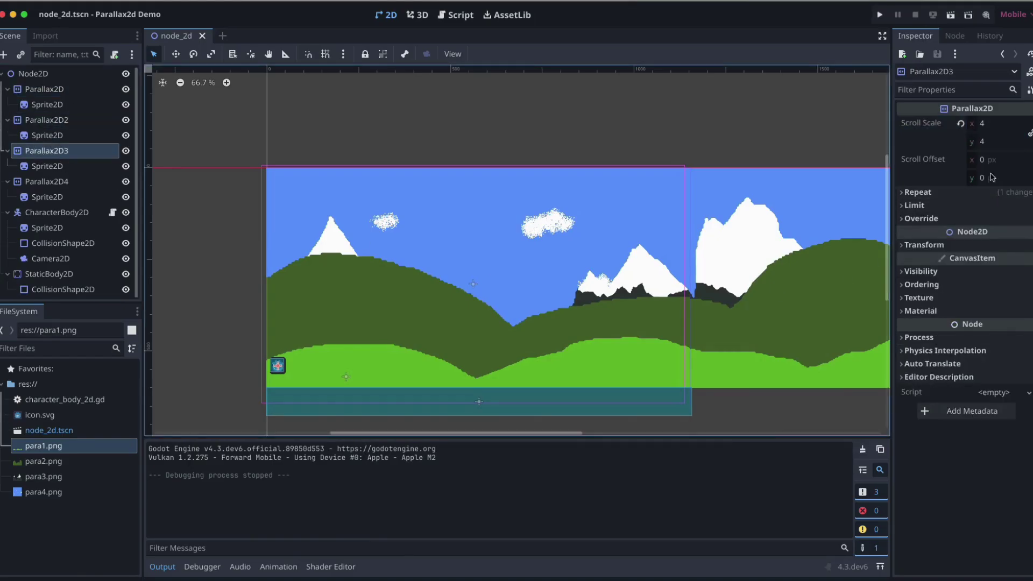
click(958, 193)
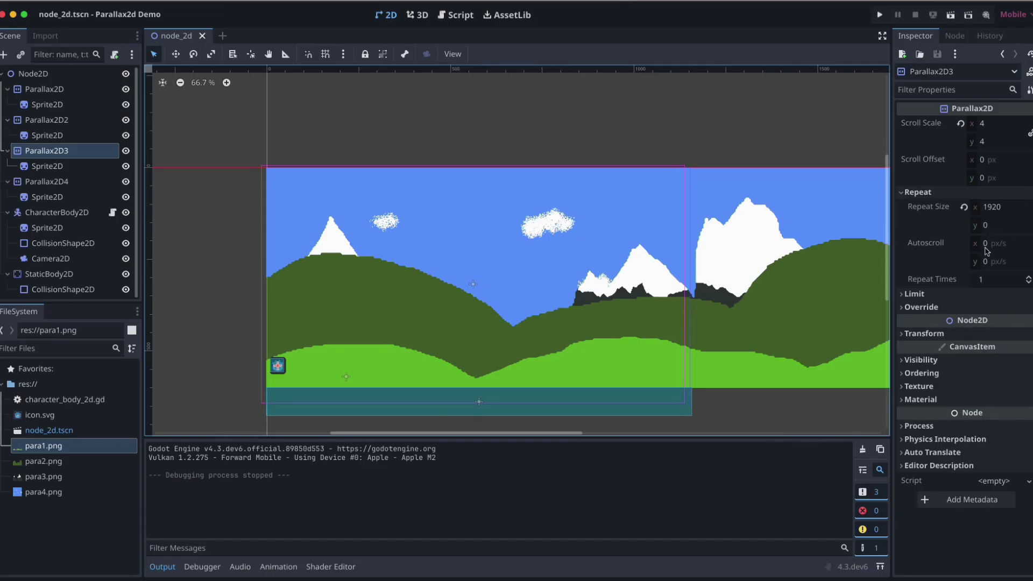